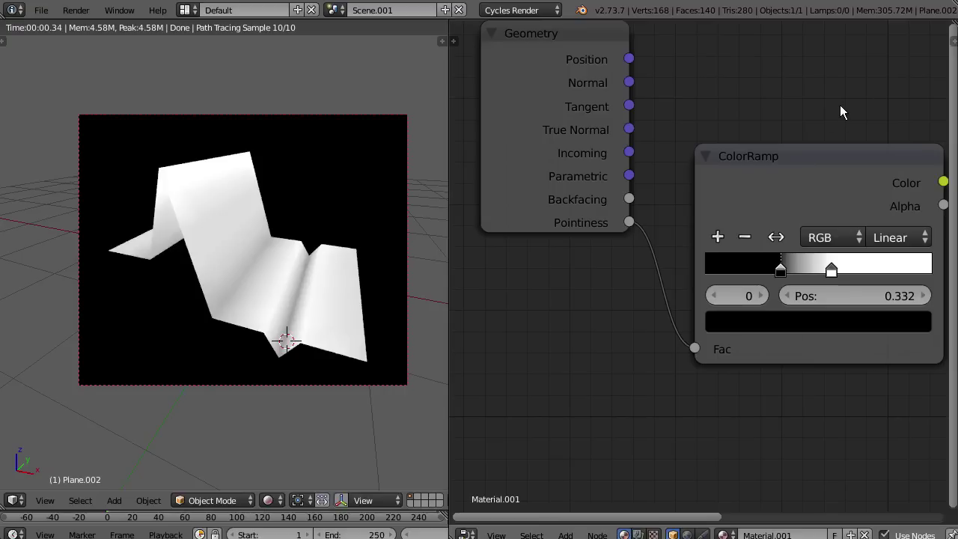
# - Move the ColorRamp's black stop to position 0.360
pyautogui.moveTo(843, 112); pyautogui.dragTo(768, 90, button='middle')
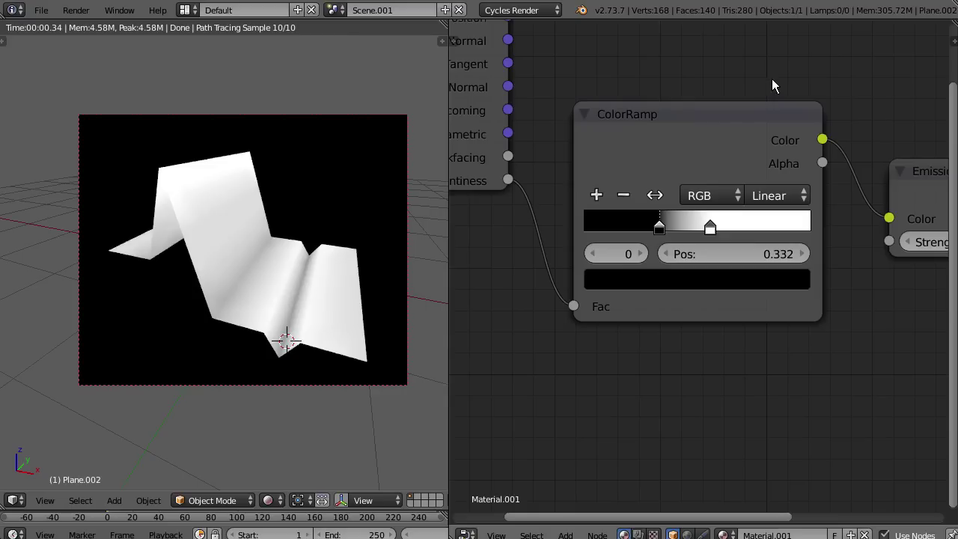
pyautogui.moveTo(776, 117); pyautogui.dragTo(754, 141, button='middle')
pyautogui.scroll(-2, 811, 132)
pyautogui.moveTo(813, 134); pyautogui.dragTo(801, 111, button='middle')
pyautogui.scroll(-2, 799, 158)
pyautogui.scroll(1, 808, 134)
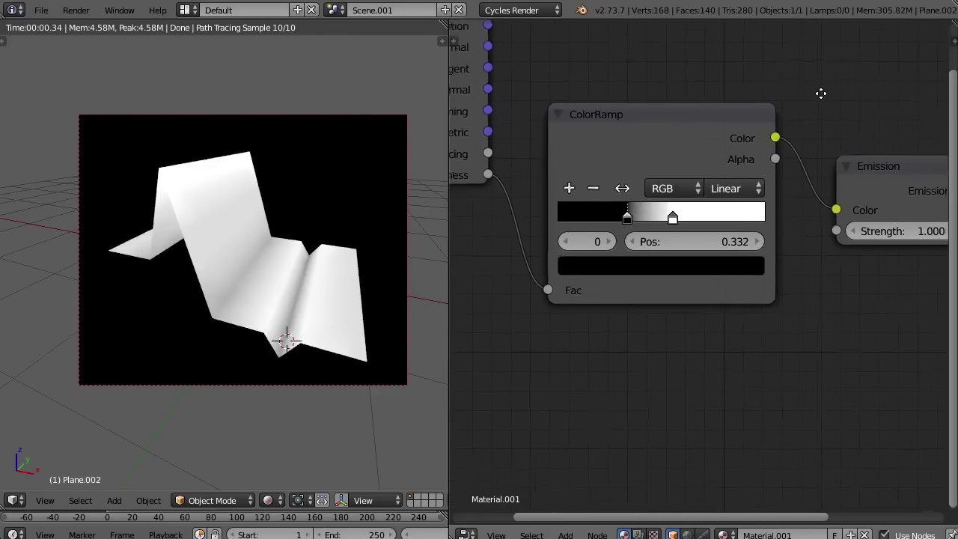
pyautogui.moveTo(627, 216)
pyautogui.mouseDown()
pyautogui.moveTo(616, 217)
pyautogui.moveTo(653, 216)
pyautogui.moveTo(632, 216)
pyautogui.mouseUp()
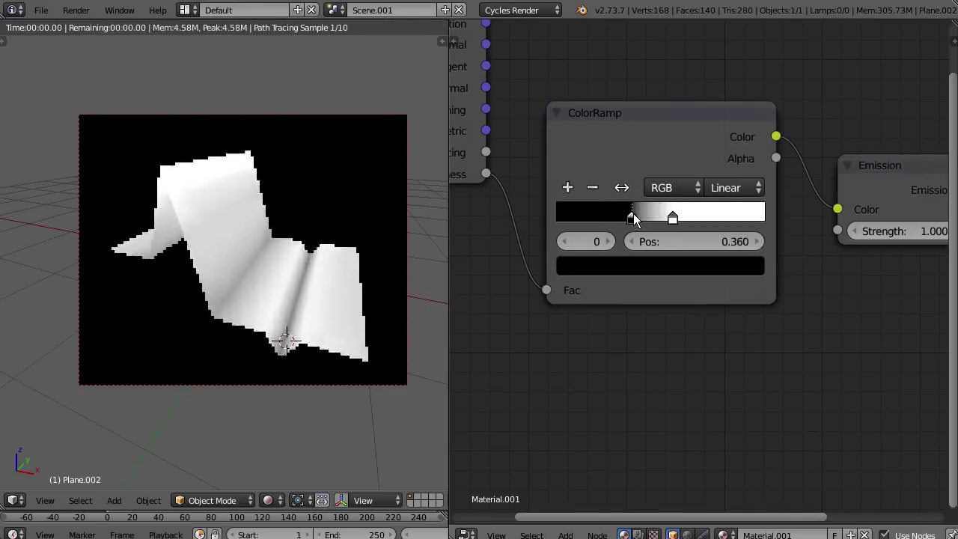
# - Examine the creases of the folded plane from several angles and switch the viewport to solid shading
pyautogui.moveTo(351, 288); pyautogui.dragTo(337, 261, button='middle')
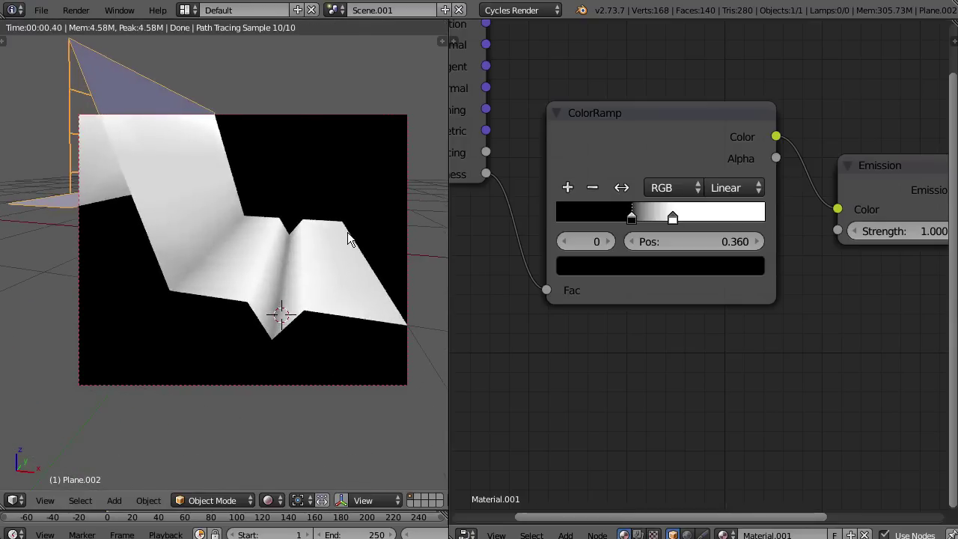
pyautogui.moveTo(265, 318); pyautogui.dragTo(234, 290, button='middle')
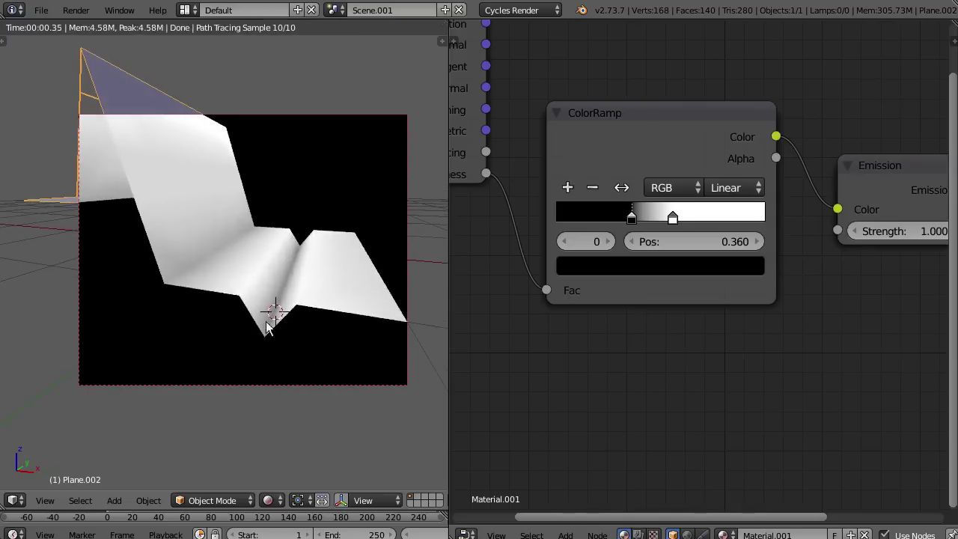
pyautogui.moveTo(269, 333)
pyautogui.mouseDown(button='middle')
pyautogui.moveTo(271, 315)
pyautogui.moveTo(292, 308)
pyautogui.moveTo(274, 321)
pyautogui.mouseUp(button='middle')
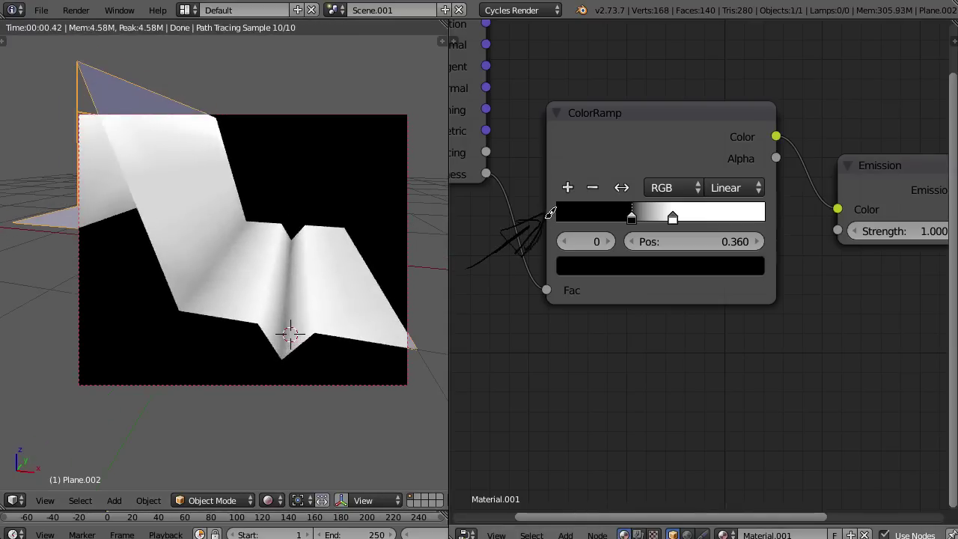
pyautogui.moveTo(443, 220)
pyautogui.mouseDown(button='middle')
pyautogui.moveTo(309, 273)
pyautogui.moveTo(383, 392)
pyautogui.moveTo(347, 278)
pyautogui.moveTo(306, 296)
pyautogui.moveTo(237, 272)
pyautogui.moveTo(265, 255)
pyautogui.mouseUp(button='middle')
pyautogui.press('z')
pyautogui.click(264, 288)
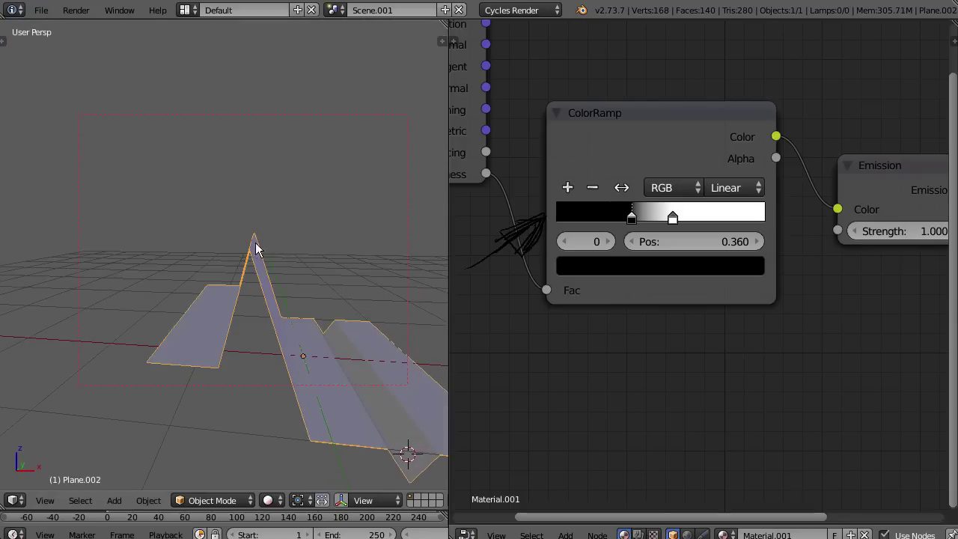
# - Sketch Grease Pencil angle marks over the plane's valley crease and around its peak, and erase the strokes around the peak
pyautogui.moveTo(403, 397); pyautogui.dragTo(280, 272, button='middle')
pyautogui.moveTo(255, 308); pyautogui.dragTo(294, 305)
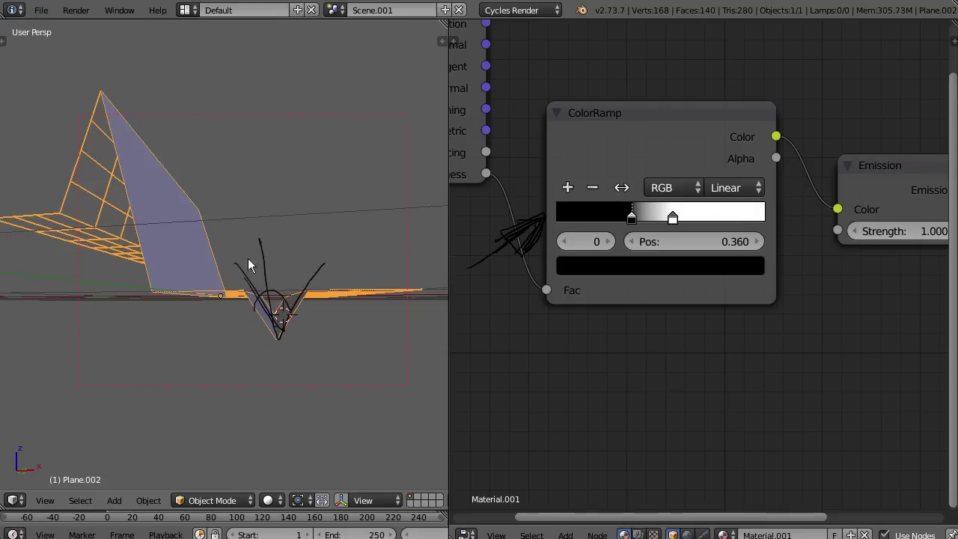
pyautogui.moveTo(249, 262); pyautogui.dragTo(309, 338, button='middle')
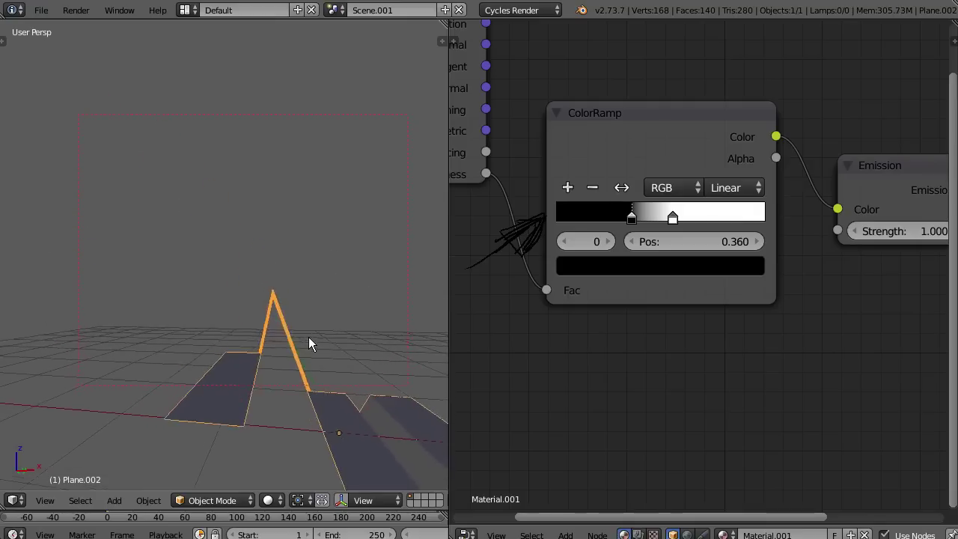
pyautogui.moveTo(286, 318); pyautogui.dragTo(299, 262)
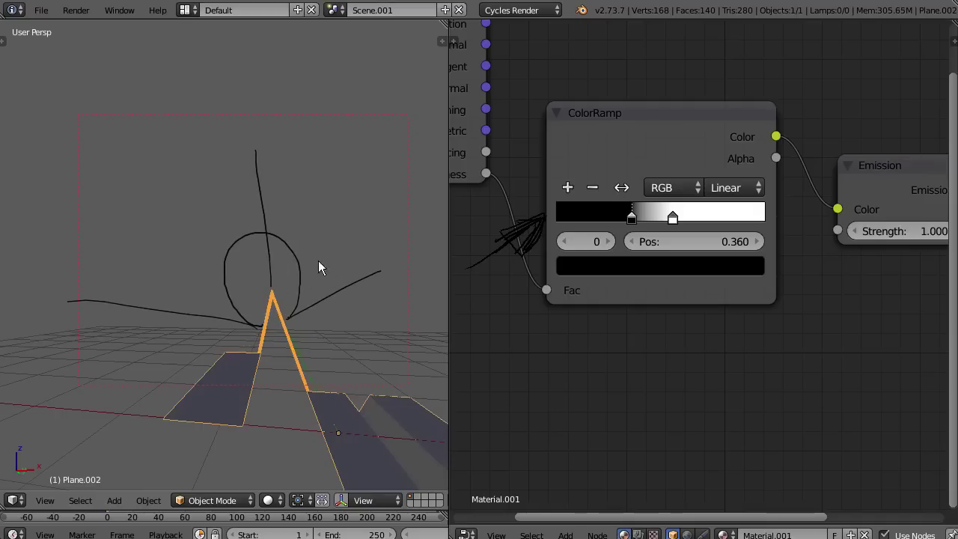
pyautogui.moveTo(268, 129); pyautogui.dragTo(315, 314, button='right')
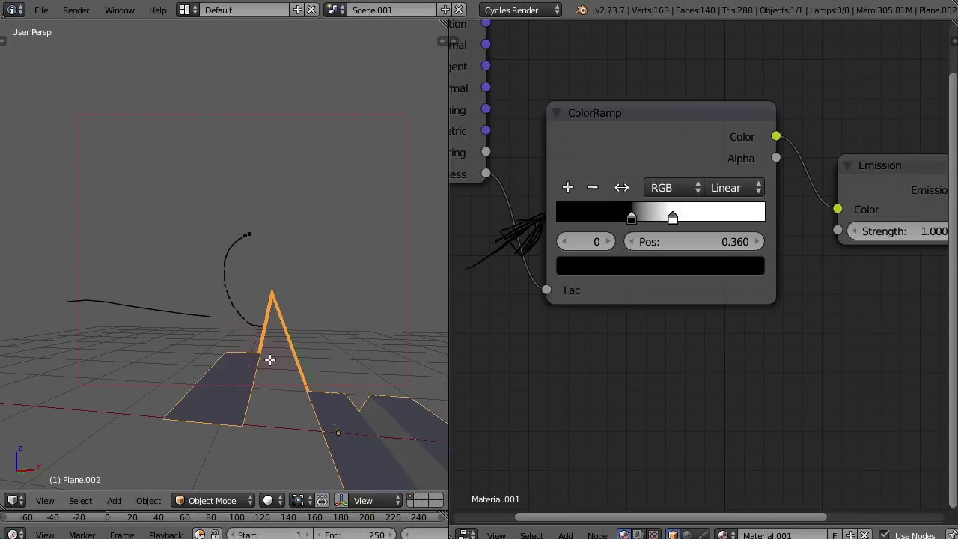
# - Draw a Grease Pencil arrow pointing at the white end of the ColorRamp gradient
pyautogui.press('d')
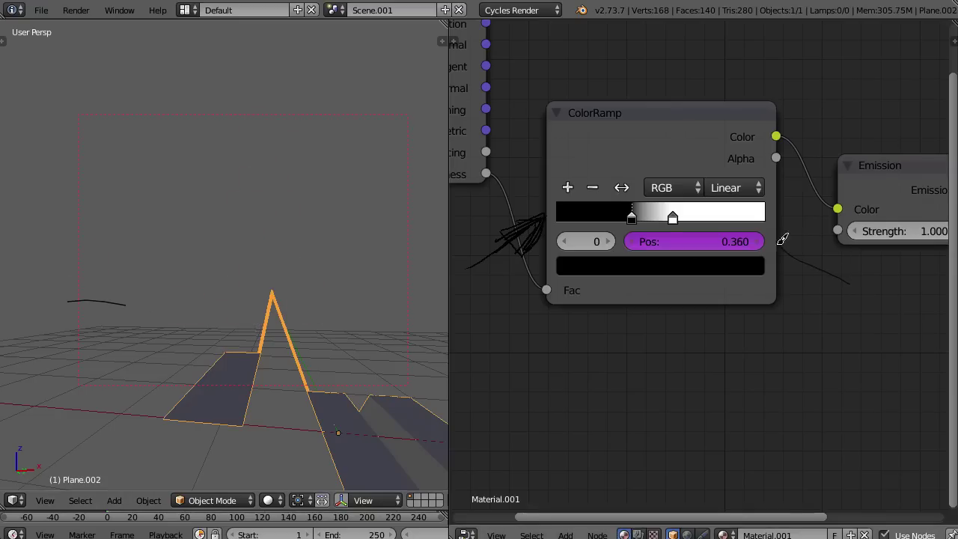
pyautogui.moveTo(778, 244); pyautogui.dragTo(789, 256)
pyautogui.hotkey('alt', 'd')
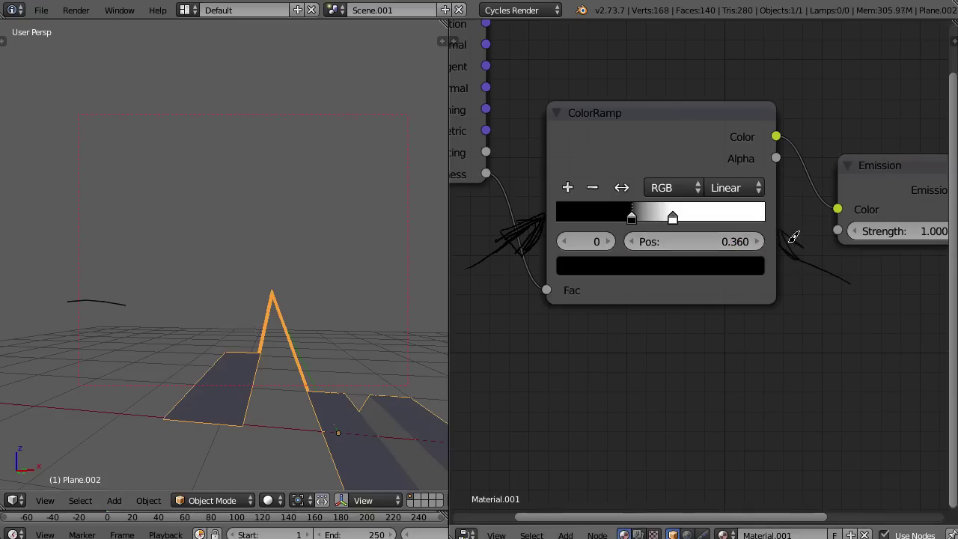
# - Bypass the ColorRamp by linking Pointiness directly to the Emission Color, and view the folded plane in rendered shading
pyautogui.moveTo(323, 314)
pyautogui.mouseDown(button='middle')
pyautogui.moveTo(240, 180)
pyautogui.moveTo(294, 234)
pyautogui.moveTo(270, 267)
pyautogui.moveTo(274, 253)
pyautogui.moveTo(275, 266)
pyautogui.mouseUp(button='middle')
pyautogui.moveTo(626, 113); pyautogui.dragTo(623, 316)
pyautogui.moveTo(486, 173)
pyautogui.mouseDown()
pyautogui.moveTo(548, 171)
pyautogui.moveTo(837, 209)
pyautogui.mouseUp()
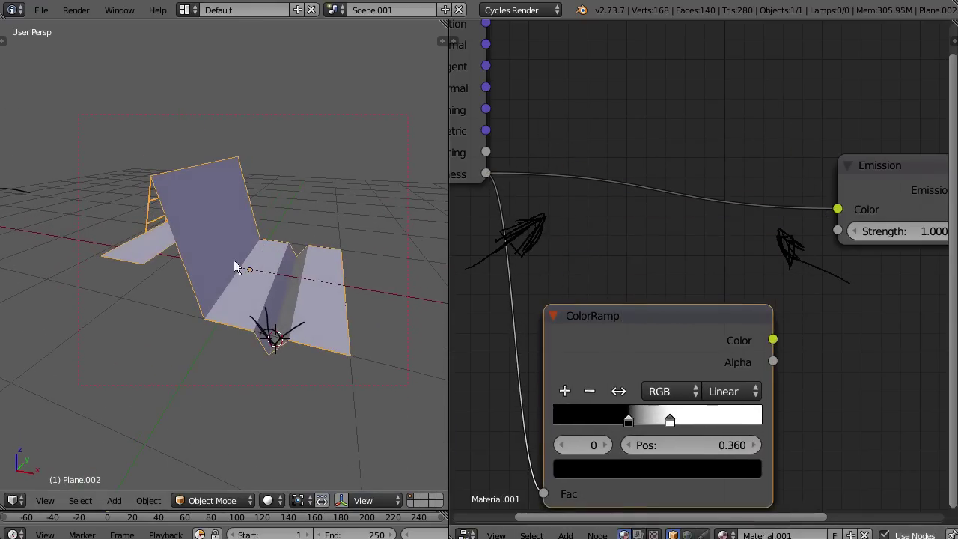
pyautogui.hotkey('shift', 'z')
pyautogui.moveTo(353, 203); pyautogui.dragTo(260, 244, button='middle')
# - Reconnect the ColorRamp's Color output to the Emission Color, move the black stop closer to the white one, and set the white stop to 0.593
pyautogui.moveTo(595, 315); pyautogui.dragTo(649, 181)
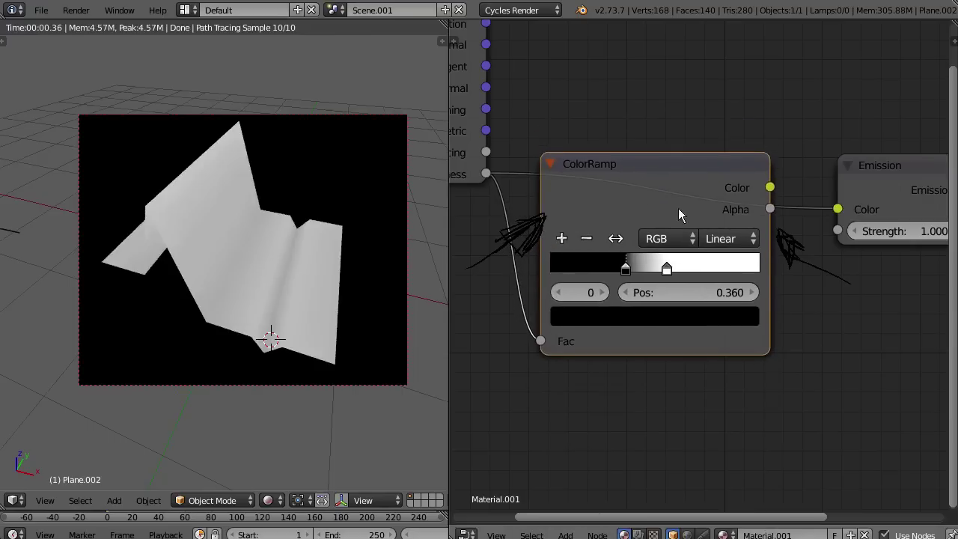
pyautogui.moveTo(836, 209); pyautogui.dragTo(770, 187)
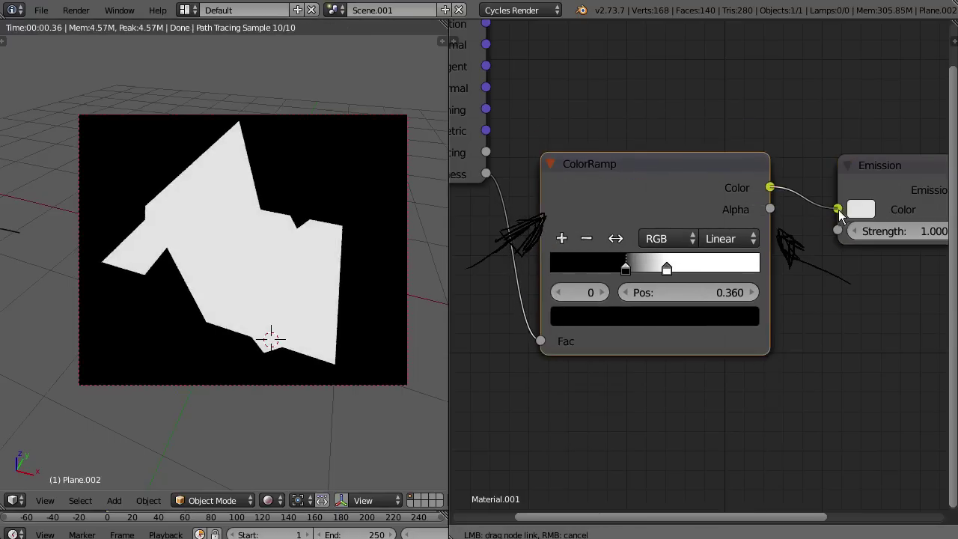
pyautogui.moveTo(628, 267); pyautogui.dragTo(649, 268)
pyautogui.moveTo(666, 267)
pyautogui.mouseDown()
pyautogui.moveTo(647, 270)
pyautogui.moveTo(661, 267)
pyautogui.mouseUp()
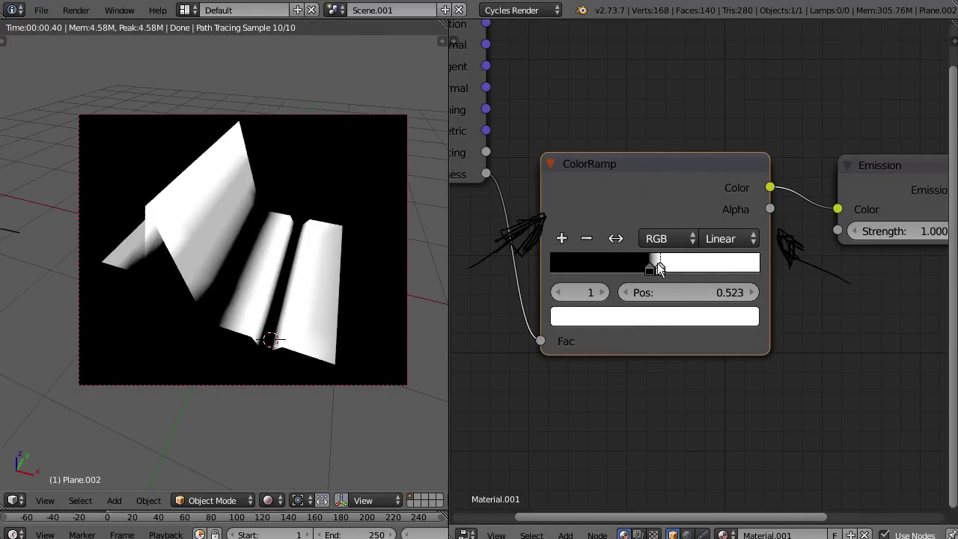
pyautogui.moveTo(662, 268)
pyautogui.mouseDown()
pyautogui.moveTo(681, 274)
pyautogui.moveTo(677, 266)
pyautogui.mouseUp()
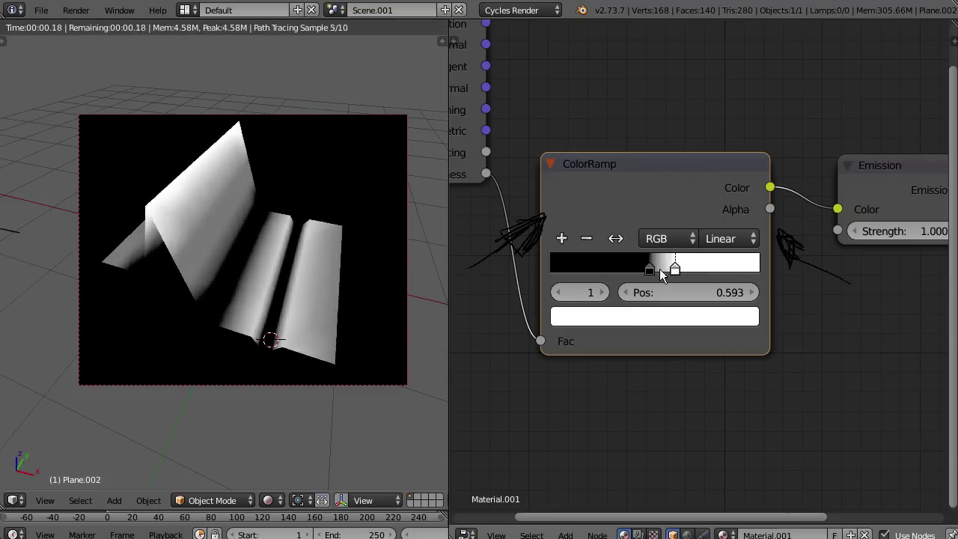
pyautogui.moveTo(335, 257)
pyautogui.mouseDown(button='middle')
pyautogui.moveTo(311, 249)
pyautogui.moveTo(300, 222)
pyautogui.moveTo(320, 267)
pyautogui.moveTo(348, 254)
pyautogui.mouseUp(button='middle')
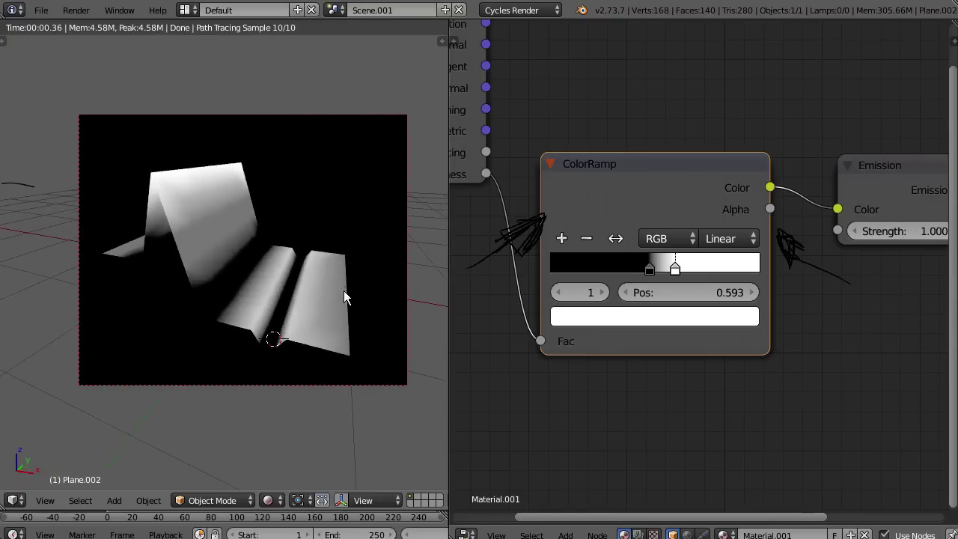
# - Switch the folded plane to Vertex Paint mode and apply Dirty Vertex Colors
pyautogui.click(211, 500)
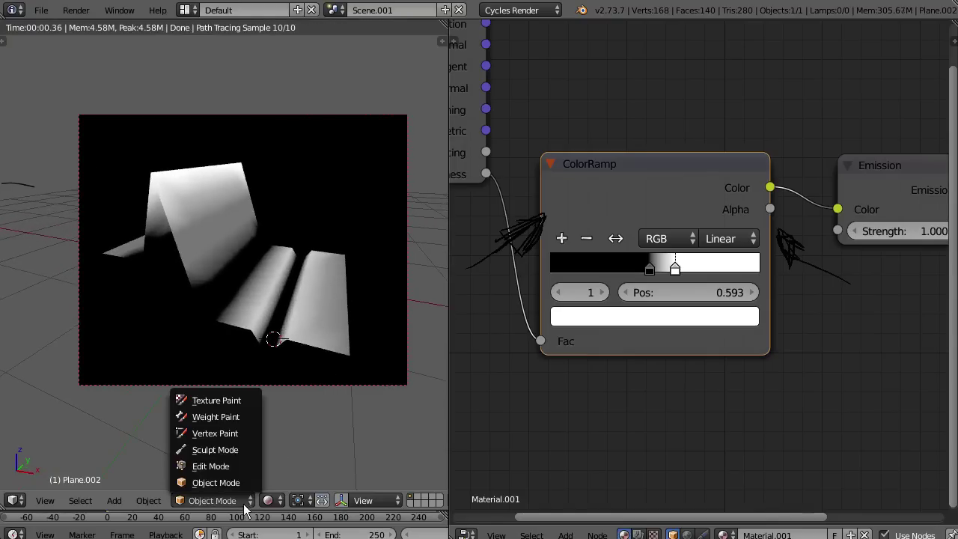
pyautogui.click(229, 433)
pyautogui.click(86, 503)
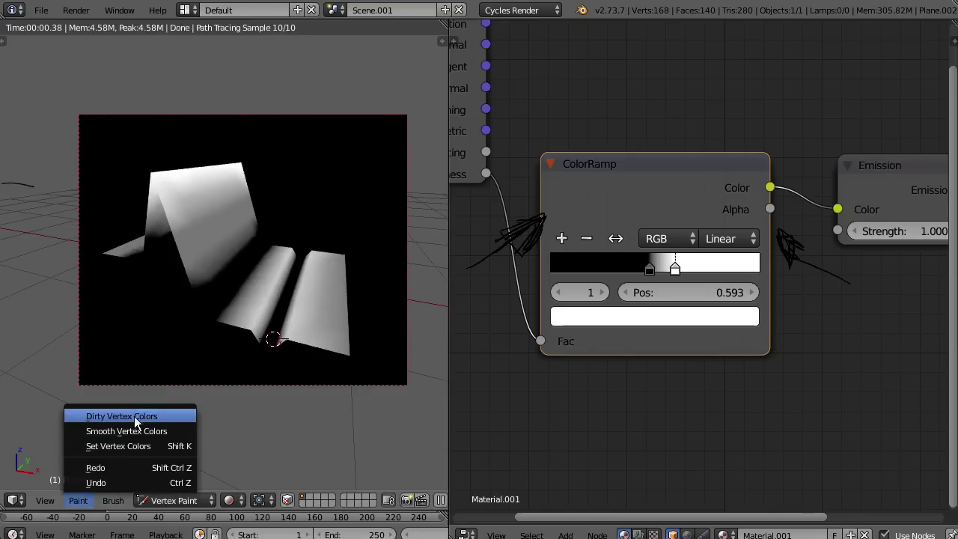
pyautogui.click(178, 418)
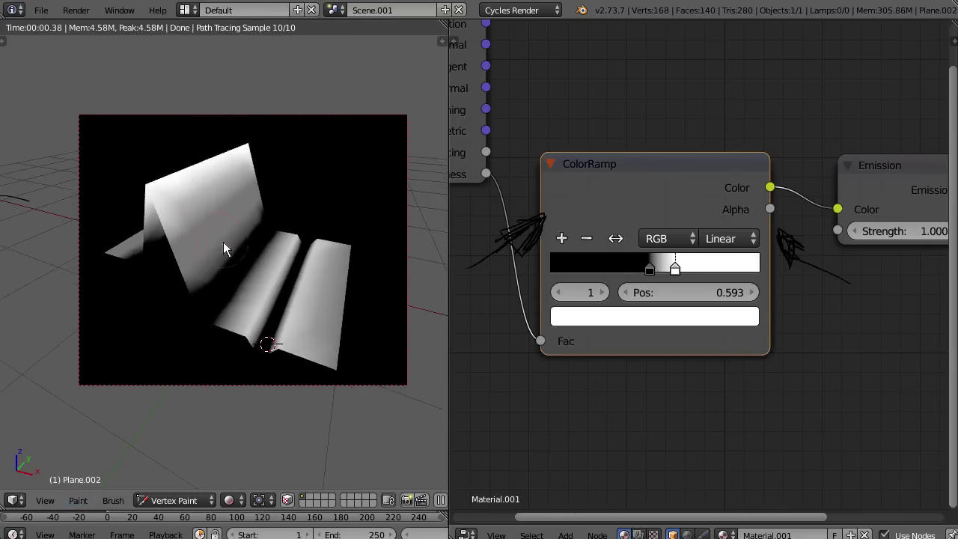
# - Switch from Scene.001 to the scene named Scene
pyautogui.moveTo(311, 139); pyautogui.dragTo(309, 197, button='middle')
pyautogui.click(332, 10)
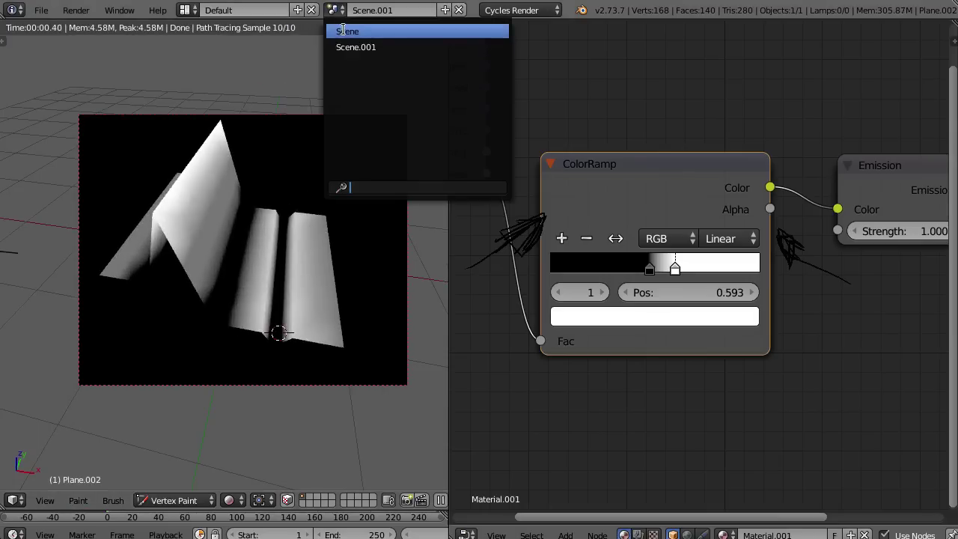
pyautogui.press('Return')
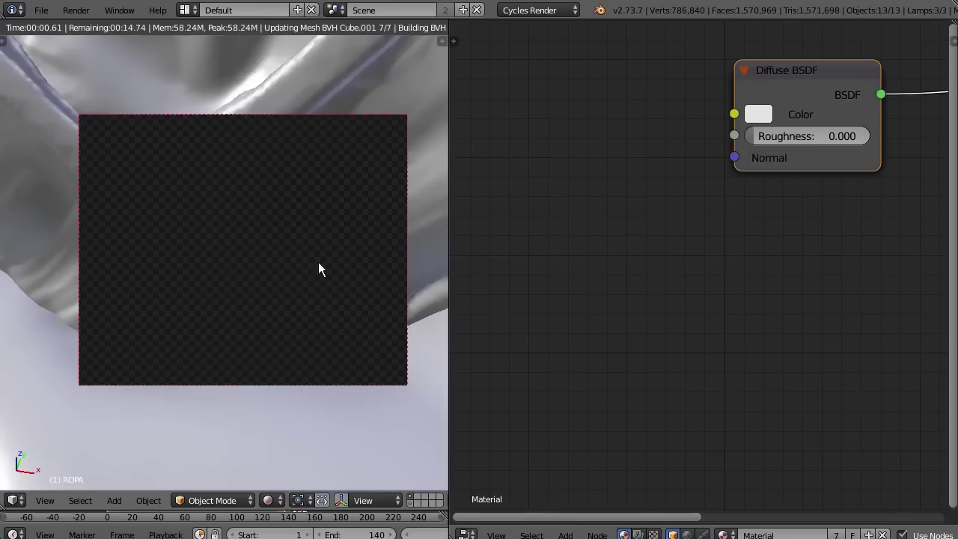
# - Frame the sculpted figure holding its head and display it in rendered shading
pyautogui.scroll(-6, 318, 231)
pyautogui.moveTo(319, 231); pyautogui.dragTo(313, 279, button='middle')
pyautogui.scroll(-4, 320, 276)
pyautogui.scroll(6, 344, 239)
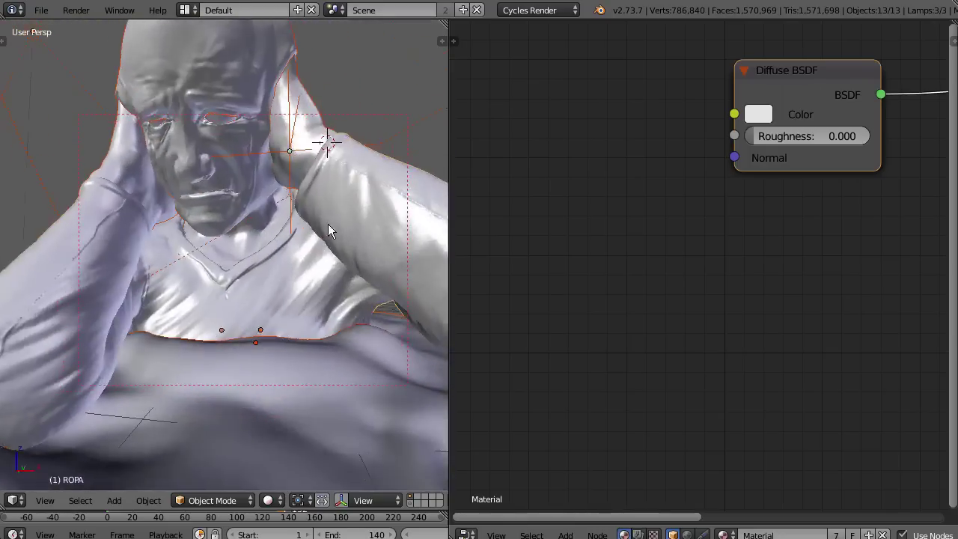
pyautogui.scroll(-3, 318, 247)
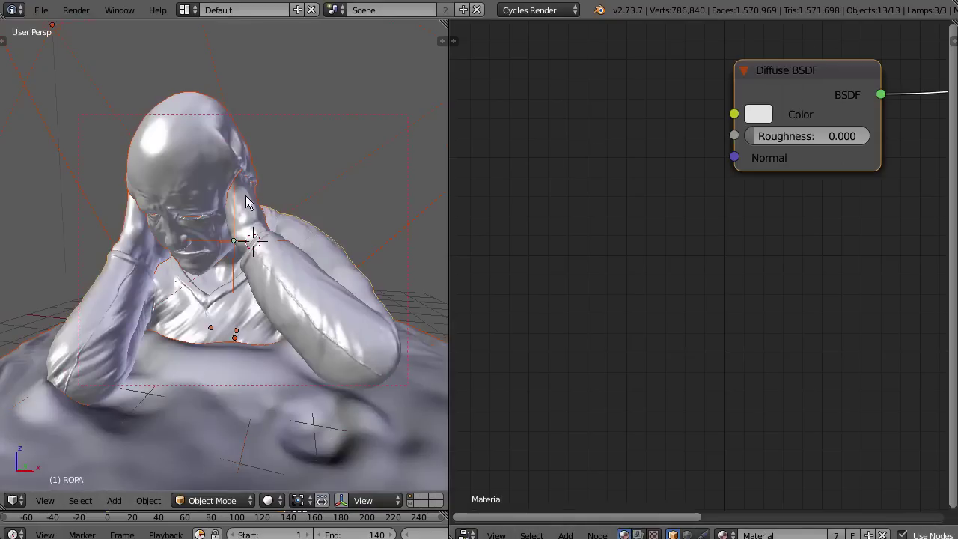
pyautogui.press('z')
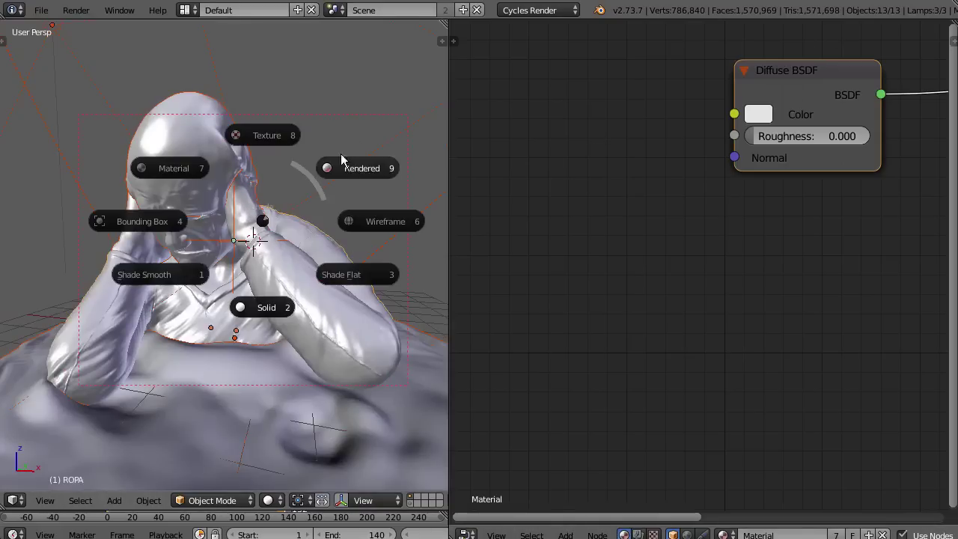
pyautogui.click(346, 160)
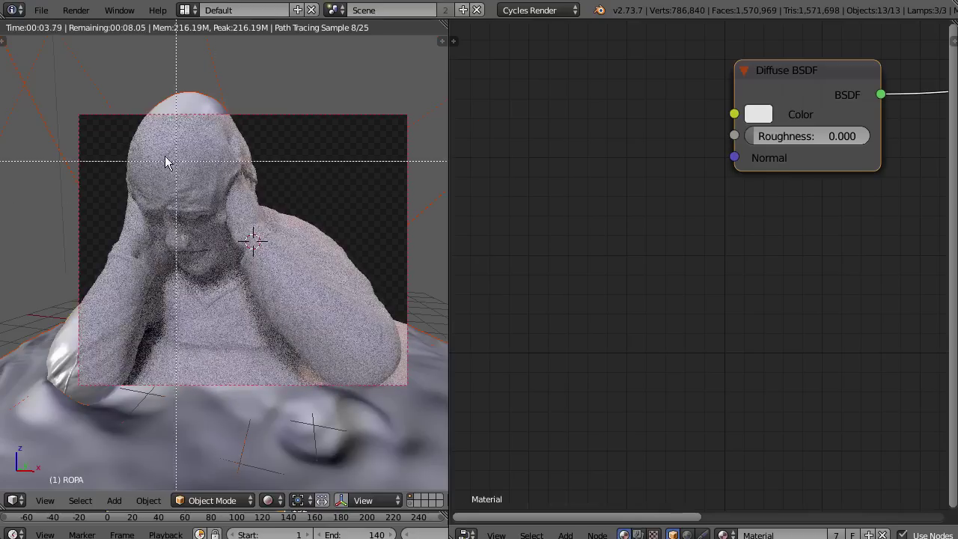
# - Redraw the render border around the figure's head and chest
pyautogui.scroll(3, 262, 246)
pyautogui.moveTo(259, 247); pyautogui.dragTo(274, 279, button='middle')
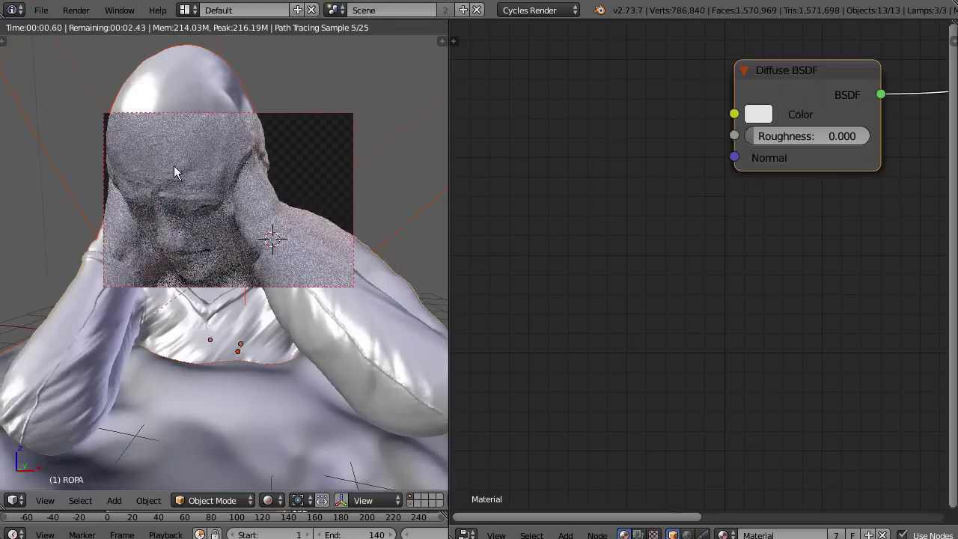
pyautogui.hotkey('ctrl', 'b')
pyautogui.moveTo(81, 79); pyautogui.dragTo(398, 360)
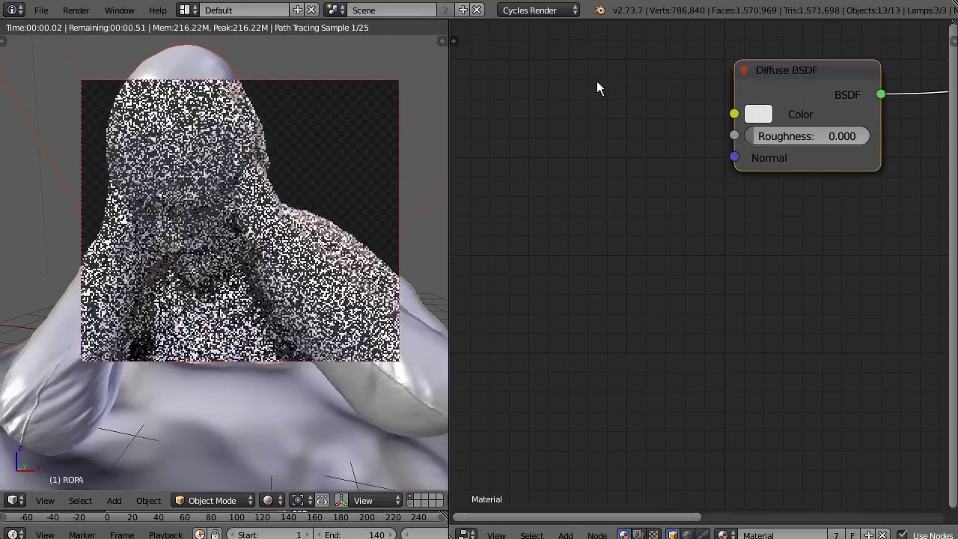
# - Add a Geometry input node in the empty space ahead of the Diffuse BSDF node
pyautogui.moveTo(620, 113); pyautogui.dragTo(701, 149, button='middle')
pyautogui.scroll(-2, 658, 176)
pyautogui.moveTo(620, 198); pyautogui.dragTo(665, 212, button='middle')
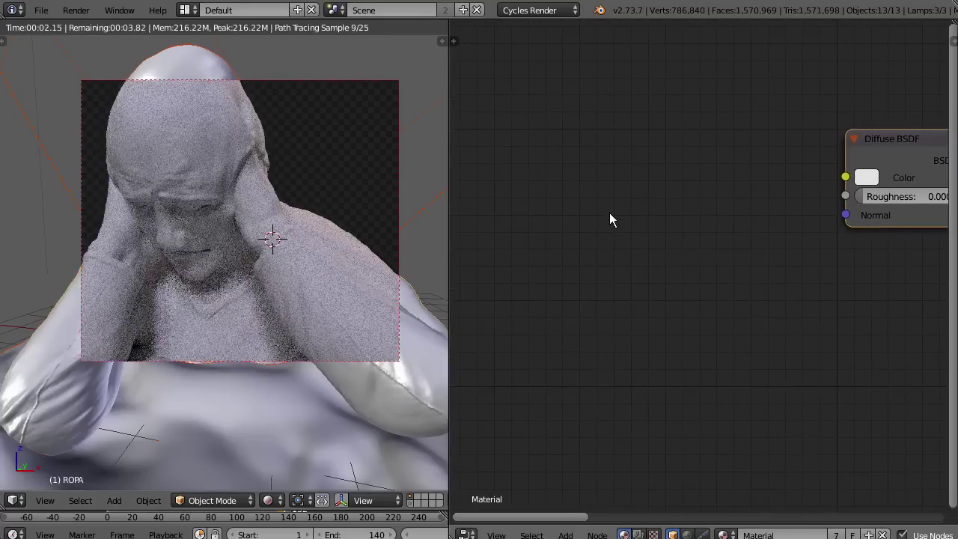
pyautogui.moveTo(601, 179); pyautogui.dragTo(617, 200, button='middle')
pyautogui.moveTo(576, 230); pyautogui.dragTo(593, 218, button='middle')
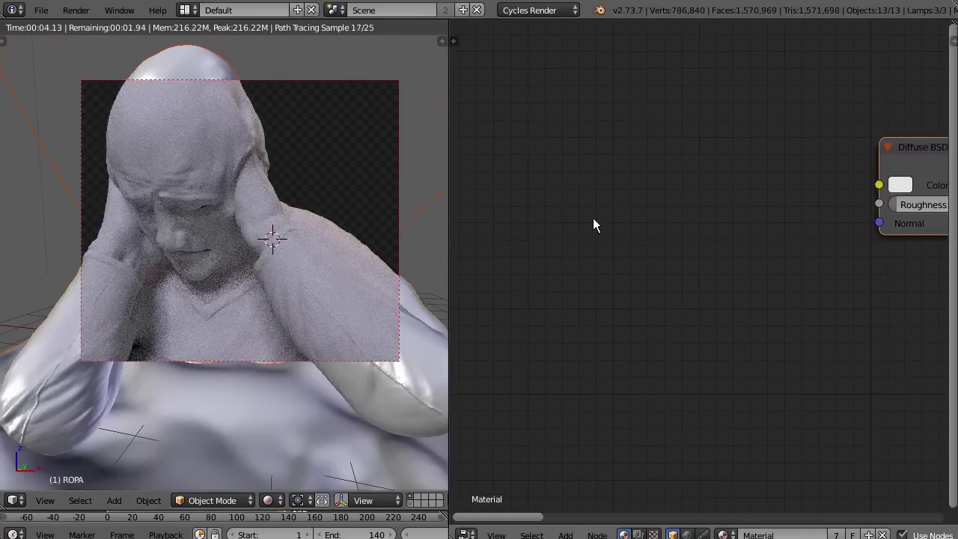
pyautogui.moveTo(578, 173); pyautogui.dragTo(566, 177, button='middle')
pyautogui.hotkey('shift', 'a')
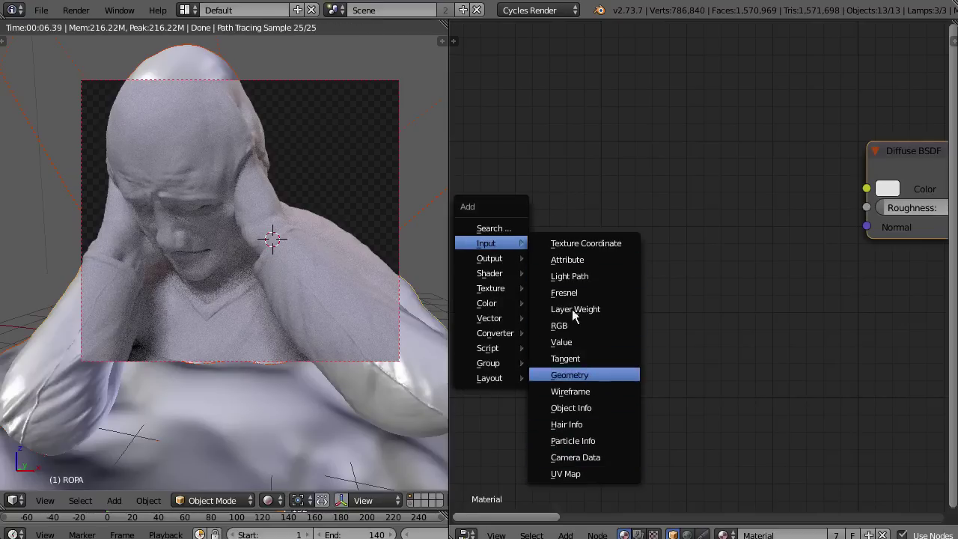
pyautogui.click(570, 375)
pyautogui.click(467, 79)
# - Add a ColorRamp node between the Geometry and Diffuse BSDF nodes
pyautogui.hotkey('shift', 'a')
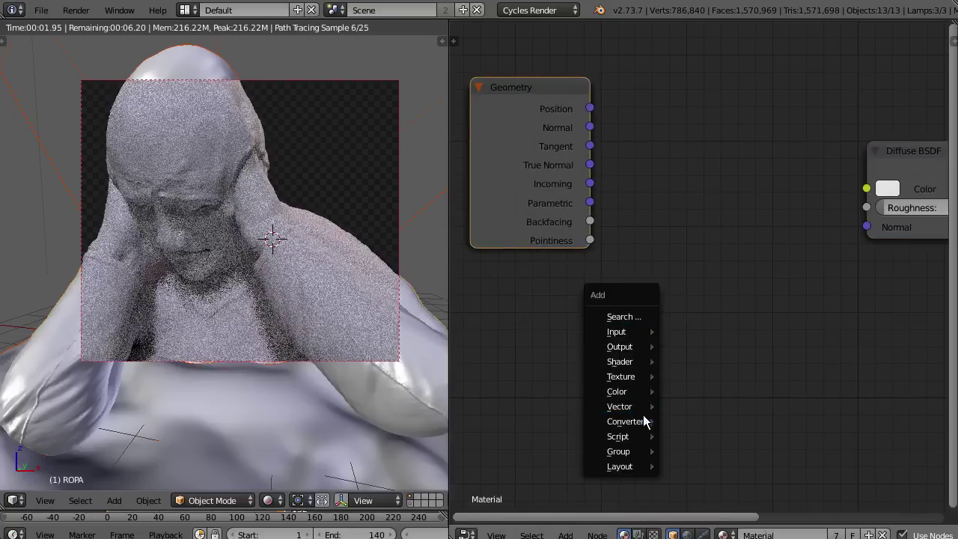
pyautogui.moveTo(644, 423)
pyautogui.click(710, 257)
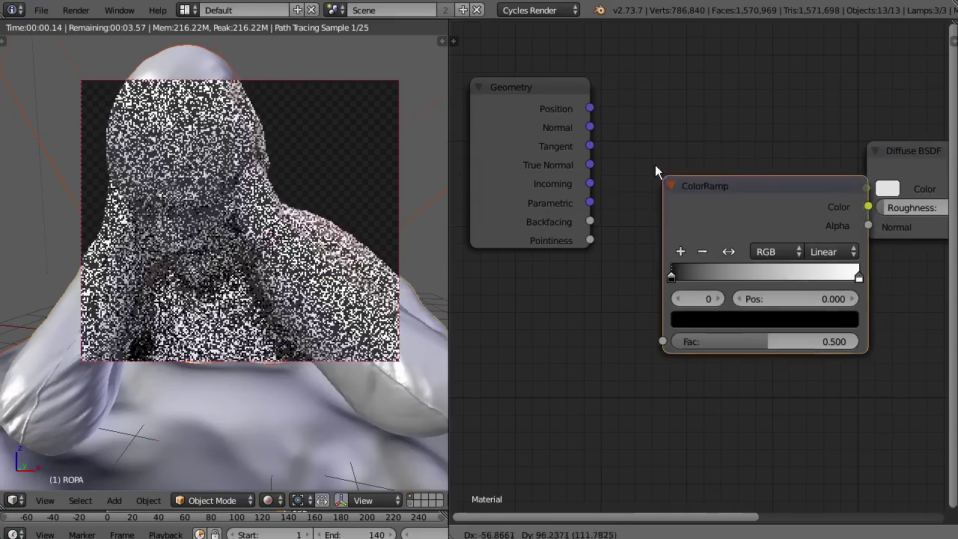
pyautogui.click(622, 142)
# - Link the Geometry node's Pointiness output directly to the Diffuse BSDF's Color input
pyautogui.moveTo(591, 240); pyautogui.dragTo(570, 252)
pyautogui.scroll(1, 601, 166)
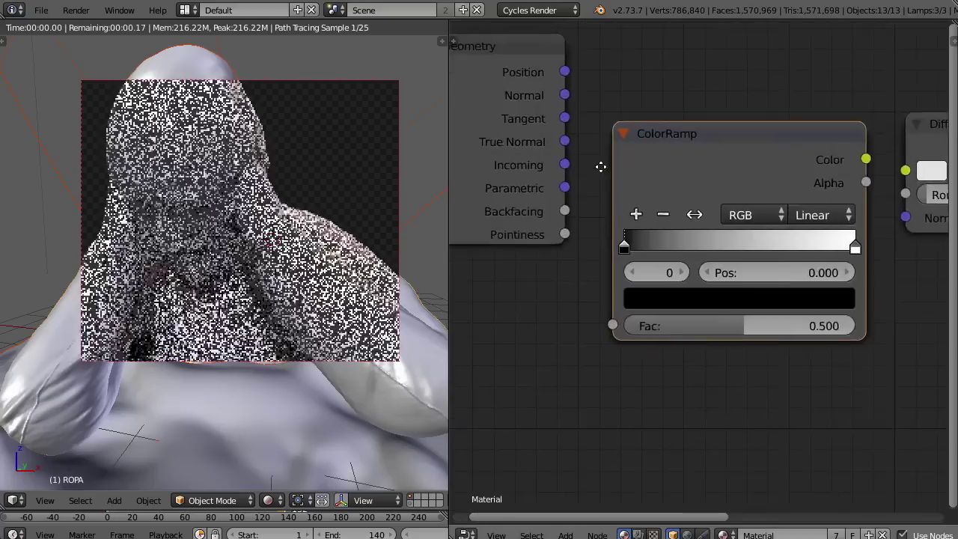
pyautogui.keyDown('ctrl'); pyautogui.moveTo(601, 166); pyautogui.dragTo(555, 210, button='middle'); pyautogui.keyUp('ctrl')
pyautogui.moveTo(518, 187); pyautogui.dragTo(634, 229, button='middle')
pyautogui.moveTo(635, 229); pyautogui.dragTo(601, 254, button='middle')
pyautogui.moveTo(602, 254); pyautogui.dragTo(566, 259, button='middle')
pyautogui.moveTo(558, 252); pyautogui.dragTo(835, 201)
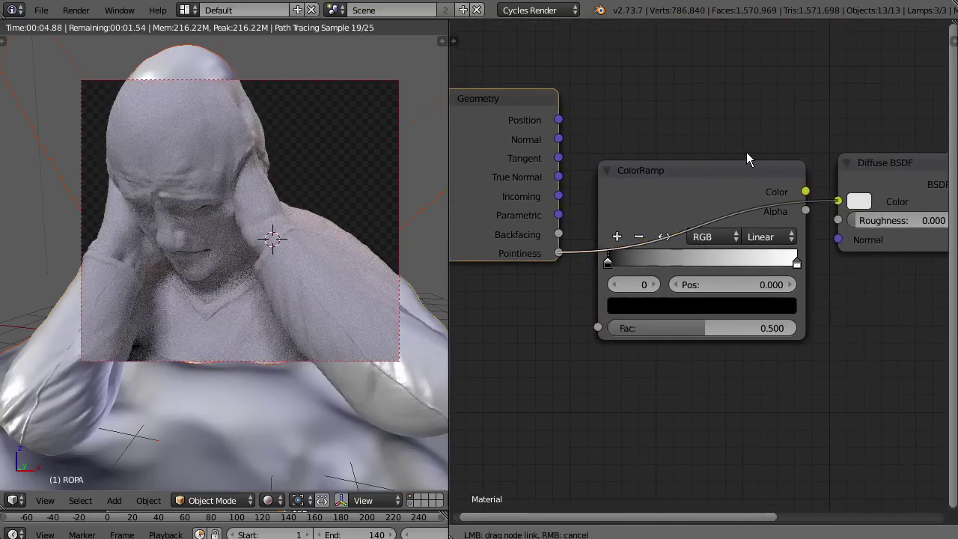
pyautogui.moveTo(784, 136); pyautogui.dragTo(772, 119, button='middle')
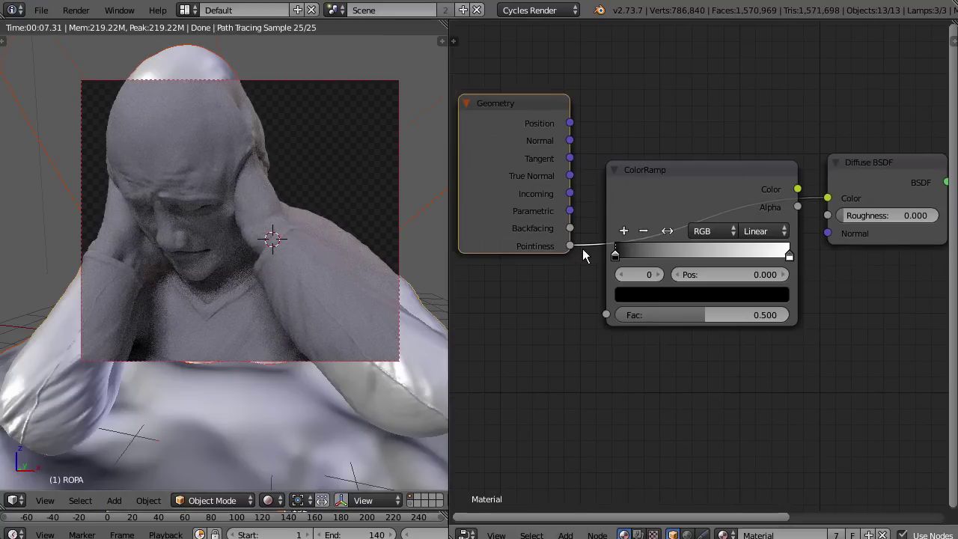
# - Route Pointiness into the ColorRamp's Fac input and connect the ramp's Color output to the Diffuse BSDF's Color
pyautogui.moveTo(315, 285)
pyautogui.mouseDown(button='middle')
pyautogui.moveTo(237, 312)
pyautogui.moveTo(332, 289)
pyautogui.moveTo(310, 261)
pyautogui.moveTo(271, 267)
pyautogui.moveTo(253, 292)
pyautogui.moveTo(293, 235)
pyautogui.moveTo(278, 246)
pyautogui.moveTo(269, 351)
pyautogui.mouseUp(button='middle')
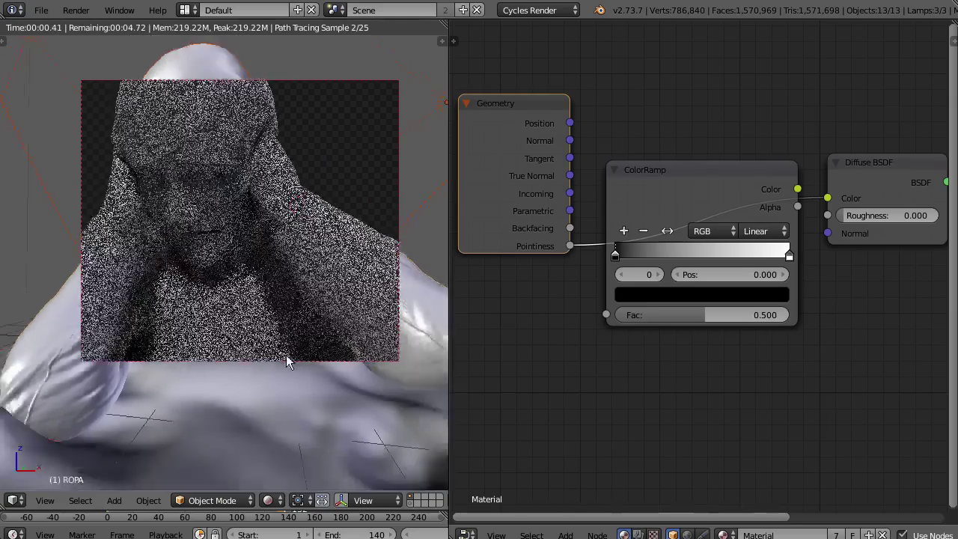
pyautogui.moveTo(287, 362); pyautogui.dragTo(296, 333, button='middle')
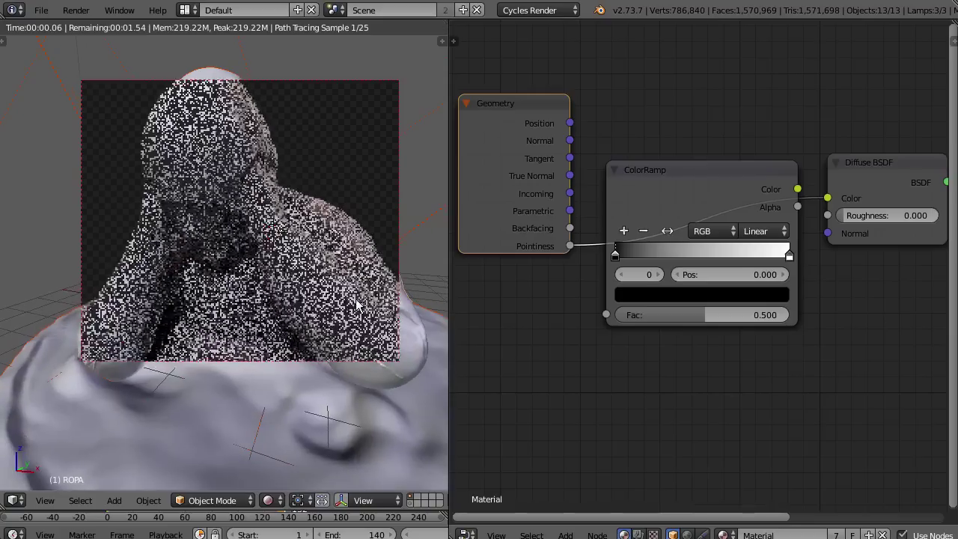
pyautogui.moveTo(569, 245); pyautogui.dragTo(607, 315)
pyautogui.moveTo(798, 188); pyautogui.dragTo(827, 197)
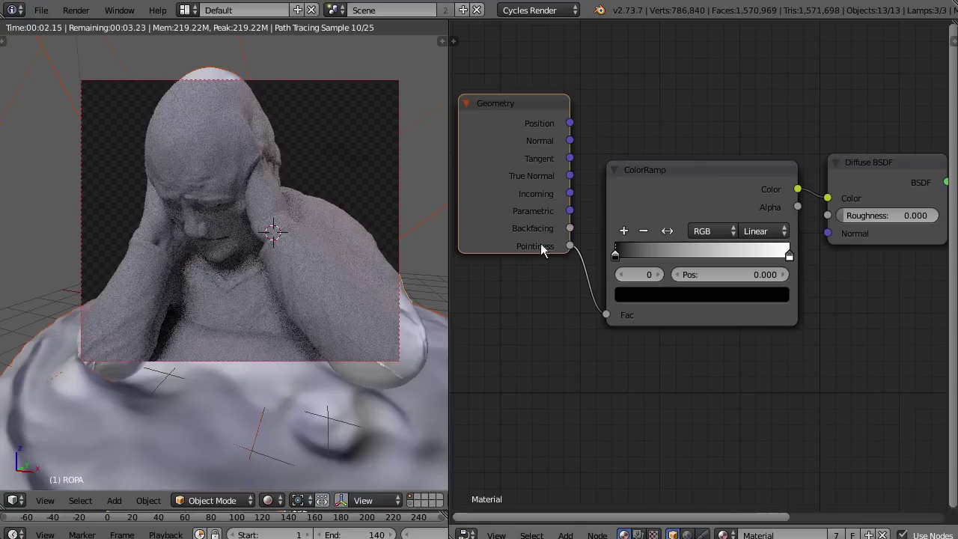
# - Narrow the ColorRamp gradient by placing the black stop at 0.432 and the white stop at 0.527
pyautogui.moveTo(615, 255); pyautogui.dragTo(667, 256)
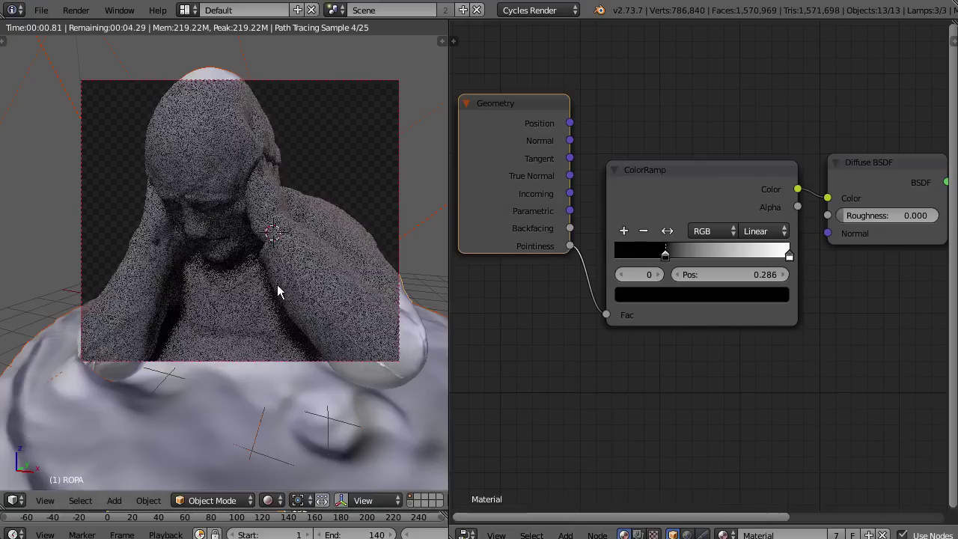
pyautogui.moveTo(274, 317); pyautogui.dragTo(269, 311, button='middle')
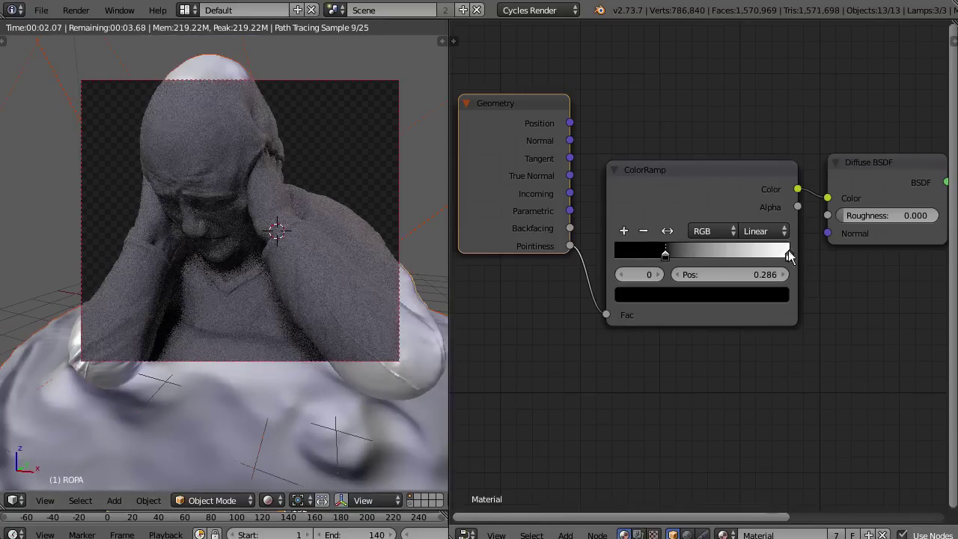
pyautogui.moveTo(787, 255); pyautogui.dragTo(706, 255)
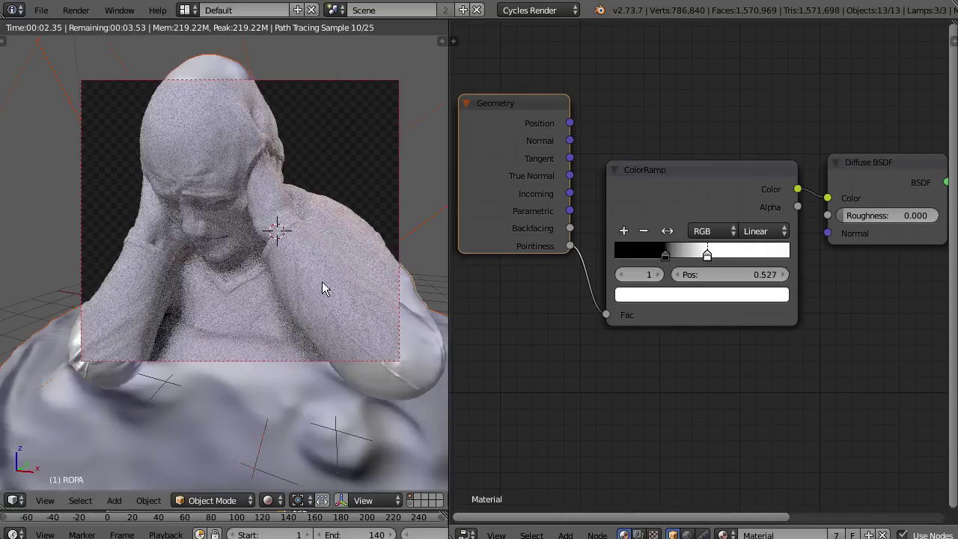
pyautogui.moveTo(666, 253); pyautogui.dragTo(690, 254)
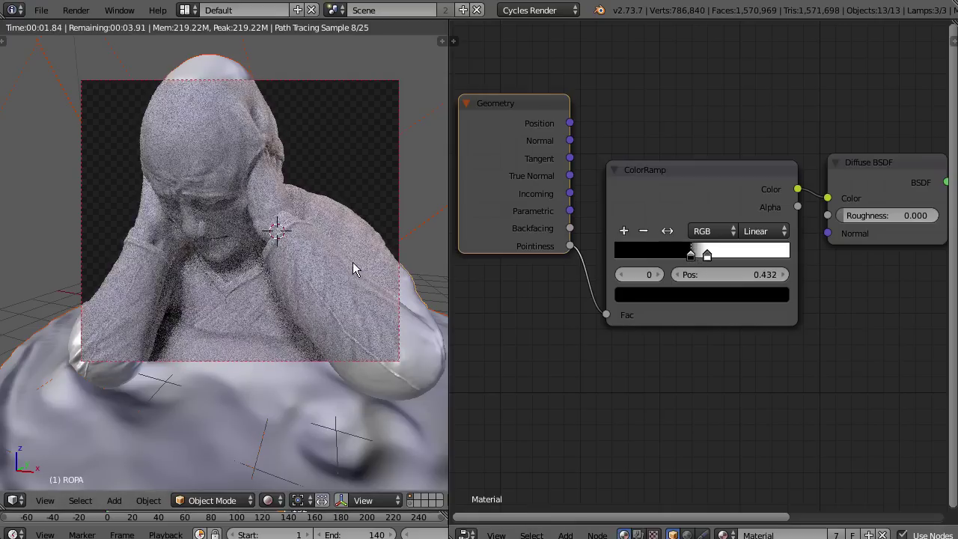
# - Redraw the render border as a small region around the sleeve cuff beside the figure's face
pyautogui.hotkey('ctrl', 'b')
pyautogui.moveTo(309, 242); pyautogui.dragTo(419, 362)
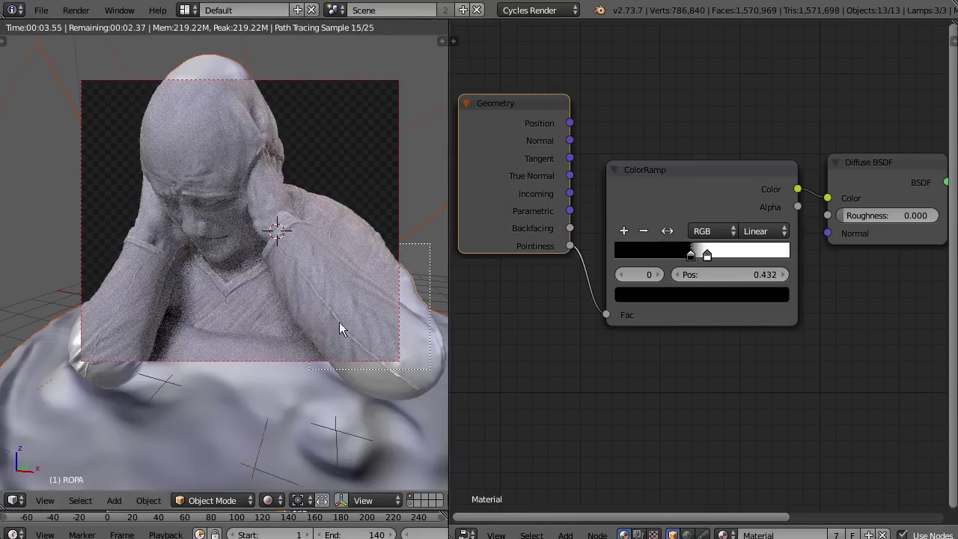
pyautogui.scroll(8, 321, 326)
pyautogui.scroll(-3, 292, 256)
pyautogui.moveTo(292, 256); pyautogui.dragTo(339, 301, button='middle')
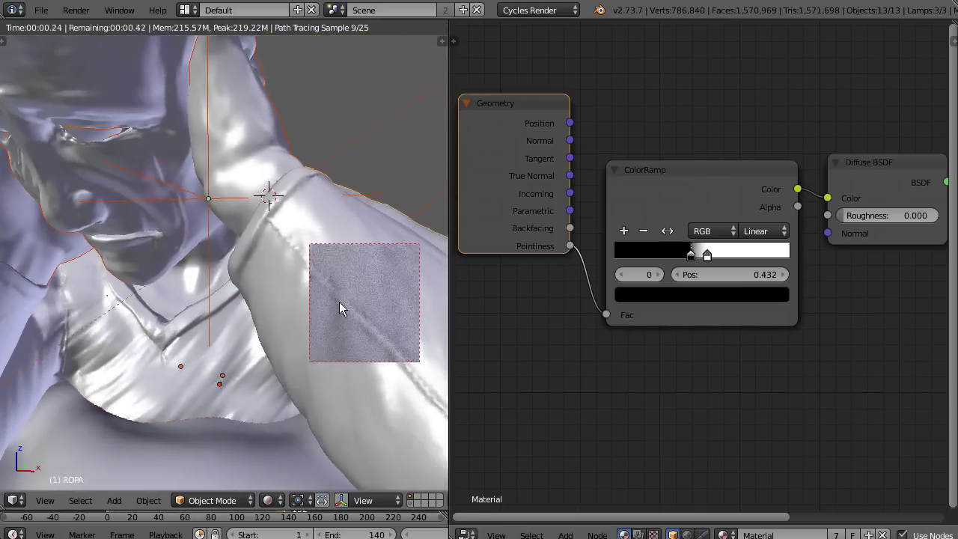
pyautogui.hotkey('ctrl', 'b')
pyautogui.moveTo(211, 177); pyautogui.dragTo(347, 285)
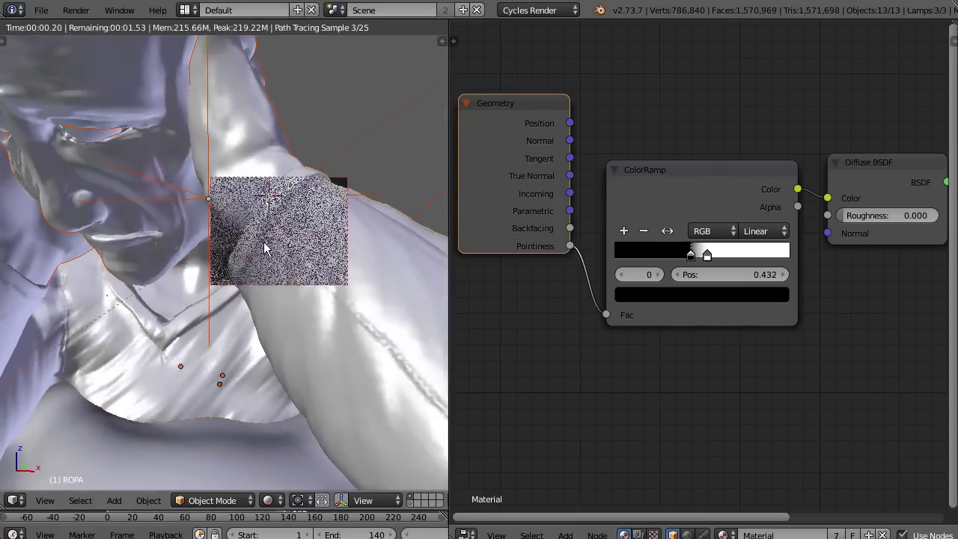
# - Sharpen the ColorRamp contrast further by bringing its stops closer together, with the black stop at 0.491
pyautogui.click(706, 255)
pyautogui.moveTo(706, 257); pyautogui.dragTo(697, 256)
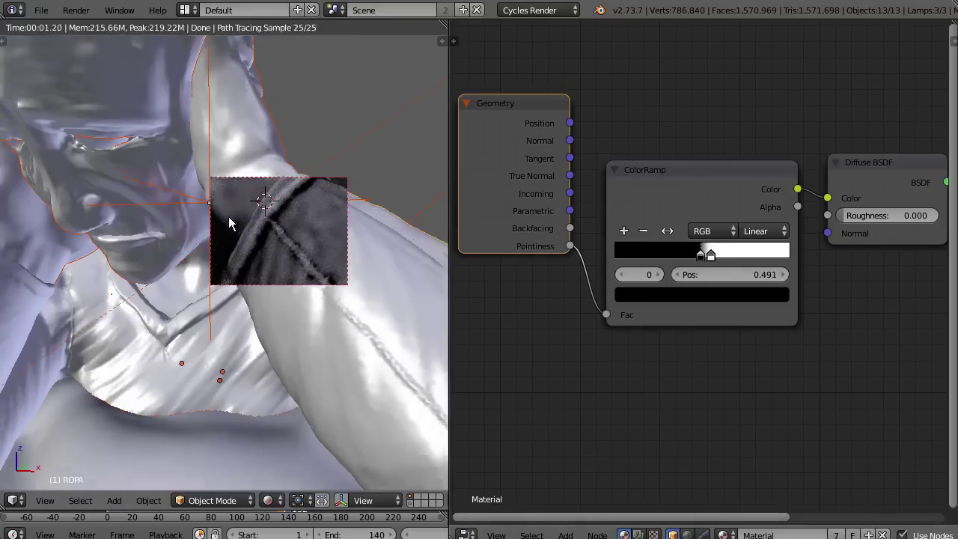
# - Enlarge the render border to cover the whole figure and set the ColorRamp's white stop to 0.527
pyautogui.scroll(-5, 229, 224)
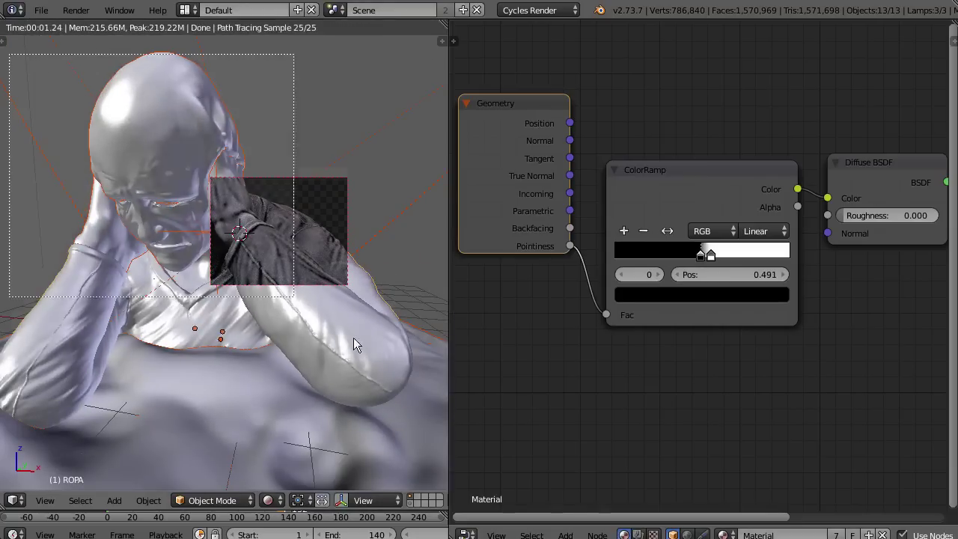
pyautogui.moveTo(353, 338); pyautogui.dragTo(450, 438)
pyautogui.moveTo(264, 260); pyautogui.dragTo(292, 256, button='middle')
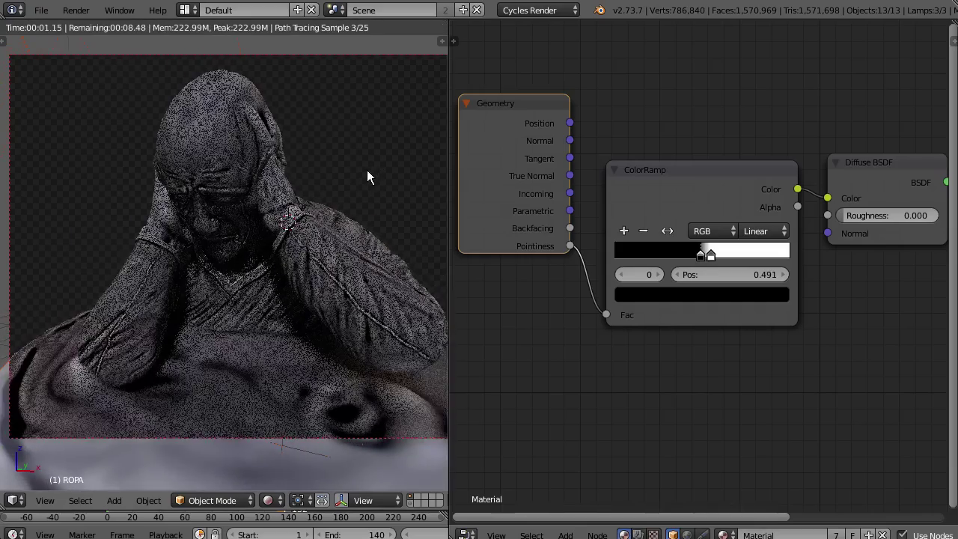
pyautogui.moveTo(700, 254); pyautogui.dragTo(706, 255)
pyautogui.click(710, 253)
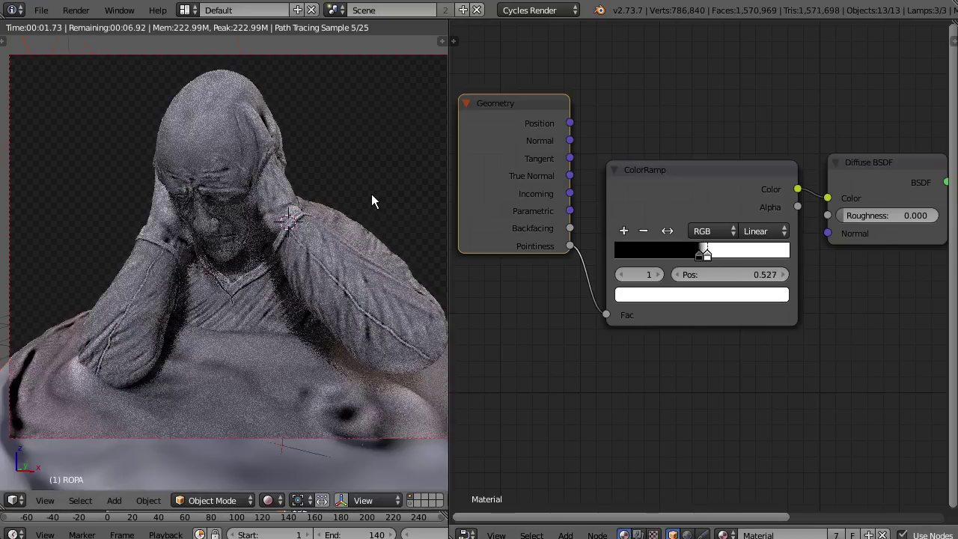
# - Mute and unmute the ColorRamp node to compare the whole figure with and without the crease effect
pyautogui.click(681, 170)
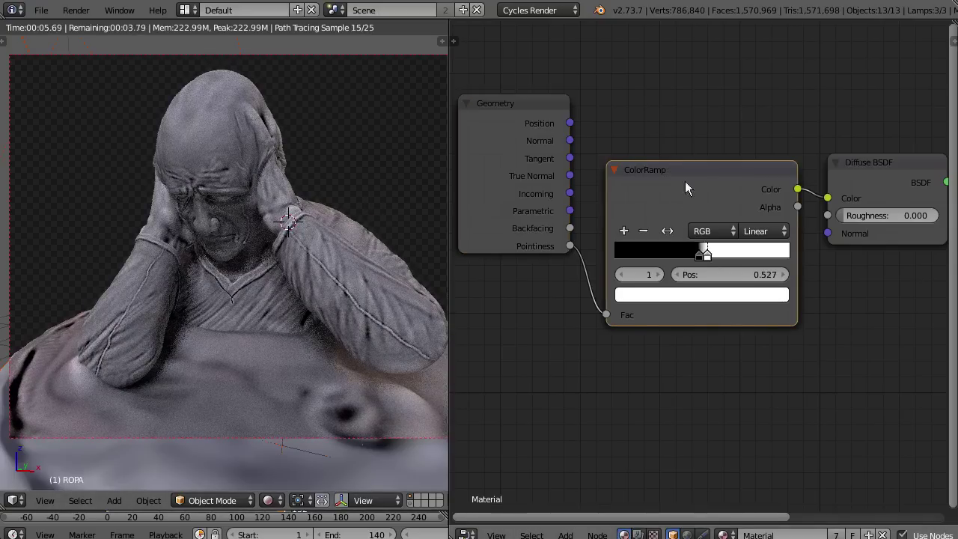
pyautogui.press('m')
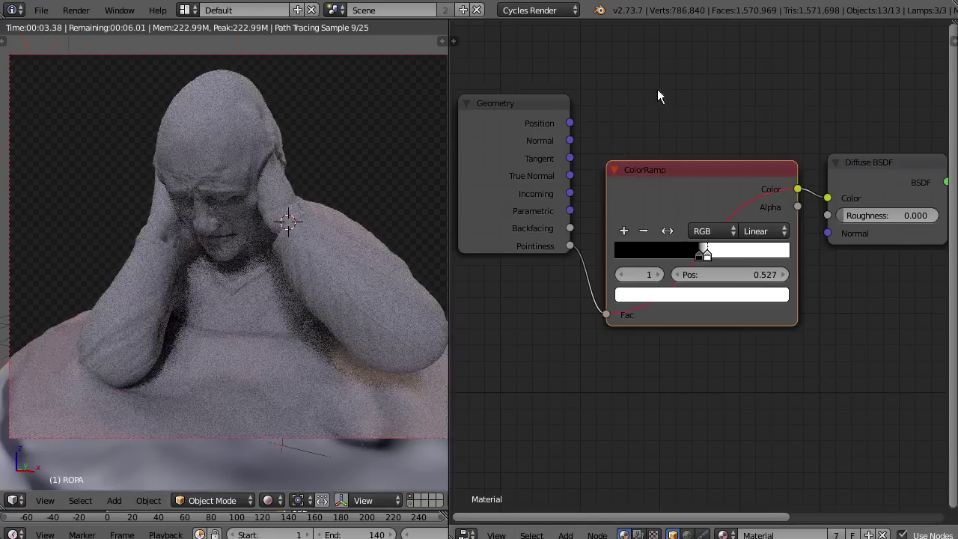
pyautogui.press('m')
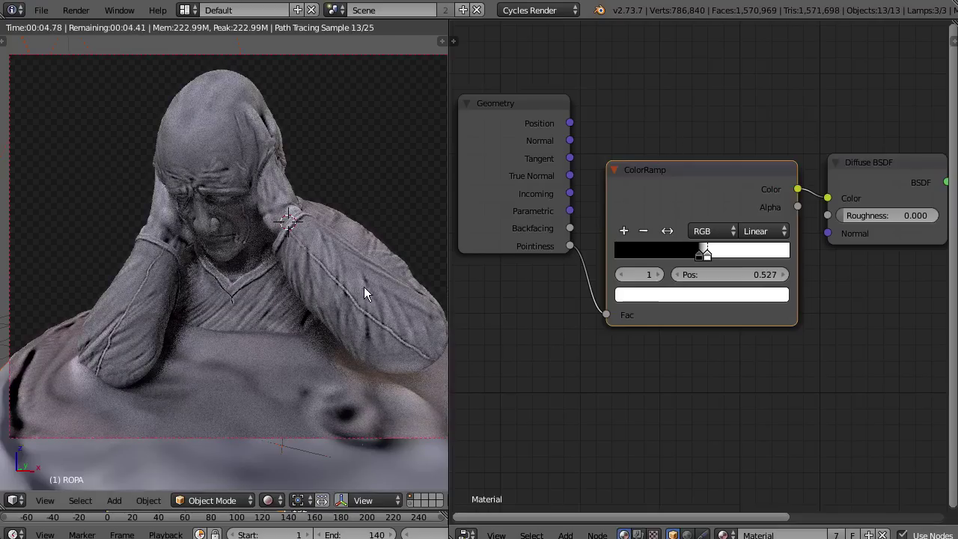
# - Switch the viewport to solid shading and examine closely where the hand meets the figure's head
pyautogui.moveTo(324, 270)
pyautogui.mouseDown(button='middle')
pyautogui.moveTo(67, 361)
pyautogui.moveTo(299, 333)
pyautogui.moveTo(295, 286)
pyautogui.moveTo(424, 267)
pyautogui.mouseUp(button='middle')
pyautogui.hotkey('shift', 'z')
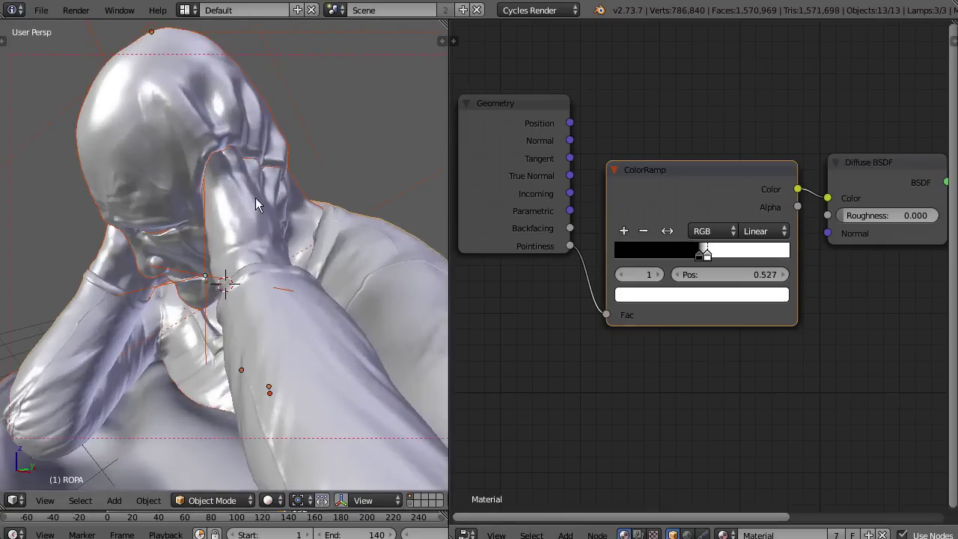
pyautogui.moveTo(255, 197); pyautogui.dragTo(247, 152, button='middle')
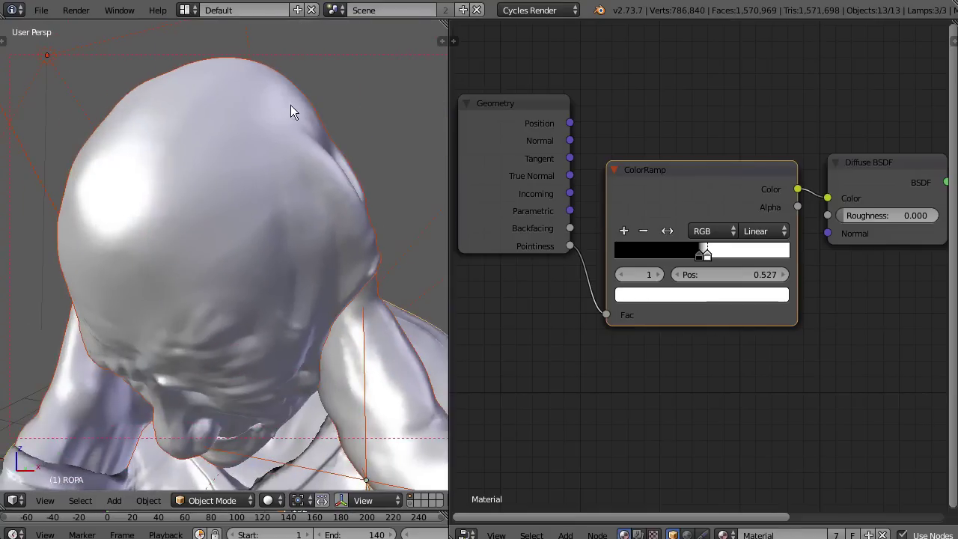
pyautogui.moveTo(291, 105); pyautogui.dragTo(273, 183, button='middle')
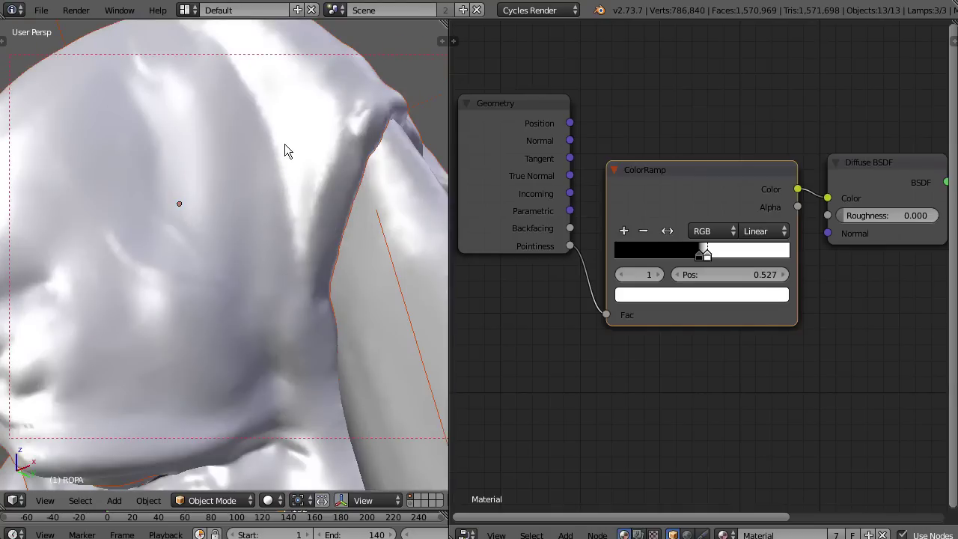
# - Select the head and hand meshes in turn, moving each aside and cancelling the move to show they are separate objects
pyautogui.moveTo(277, 156); pyautogui.dragTo(286, 145, button='right')
pyautogui.rightClick(276, 151)
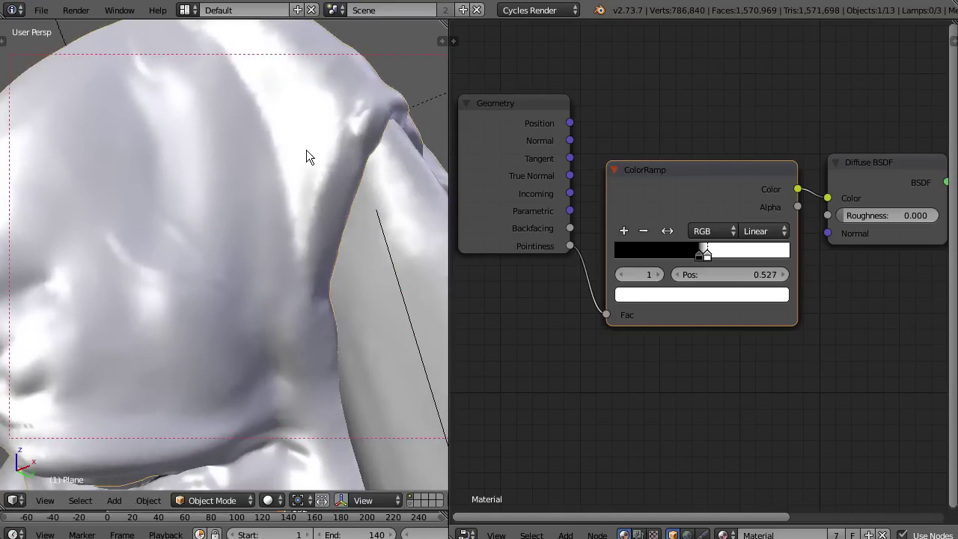
pyautogui.rightClick(307, 207)
pyautogui.moveTo(319, 203); pyautogui.dragTo(332, 220, button='middle')
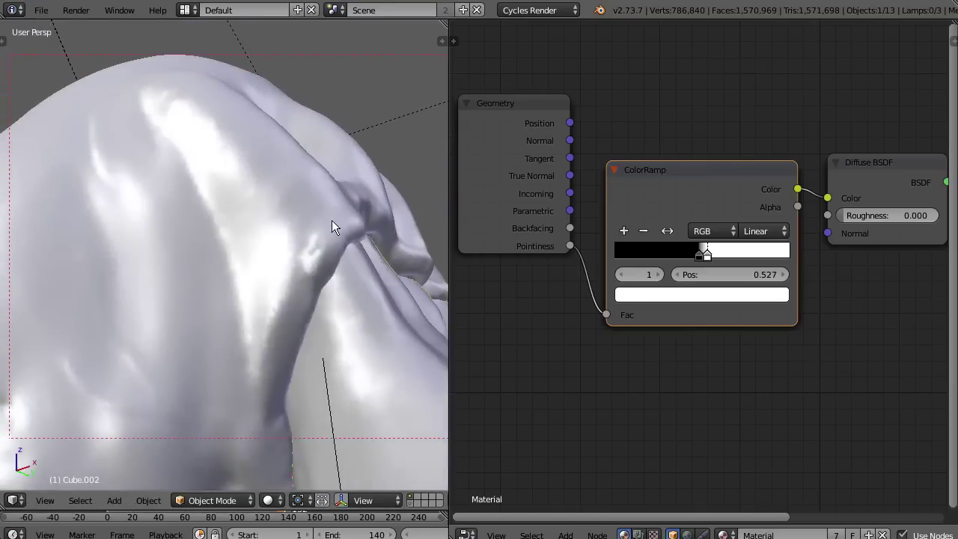
pyautogui.scroll(-3, 345, 250)
pyautogui.moveTo(298, 325); pyautogui.dragTo(400, 250, button='right')
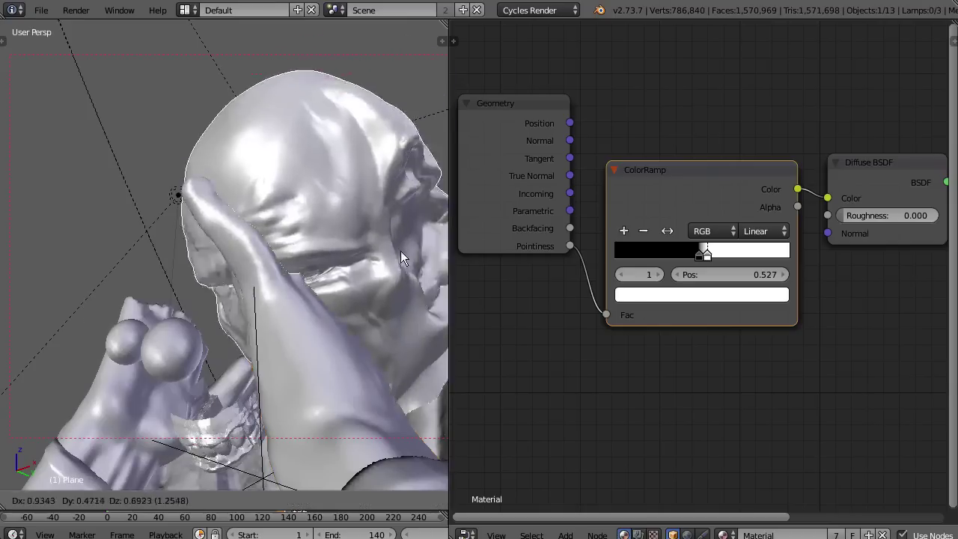
pyautogui.rightClick(399, 252)
pyautogui.moveTo(317, 344); pyautogui.dragTo(350, 353, button='right')
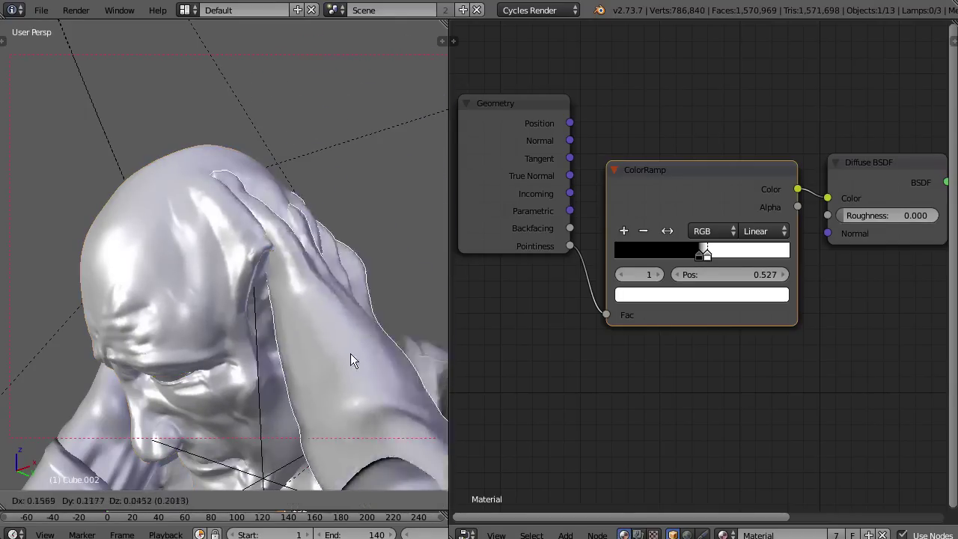
pyautogui.rightClick(357, 344)
# - Draw a render border around the area where the hand meets the head and display it in rendered shading
pyautogui.scroll(5, 299, 306)
pyautogui.scroll(-2, 297, 303)
pyautogui.moveTo(297, 303); pyautogui.dragTo(289, 308, button='middle')
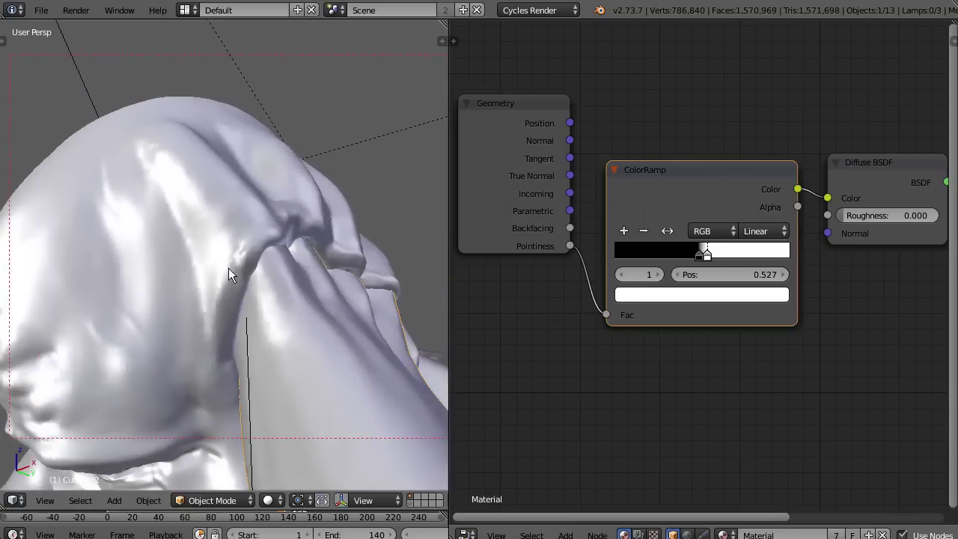
pyautogui.hotkey('ctrl', 'b')
pyautogui.moveTo(200, 228); pyautogui.dragTo(300, 316)
pyautogui.press('z')
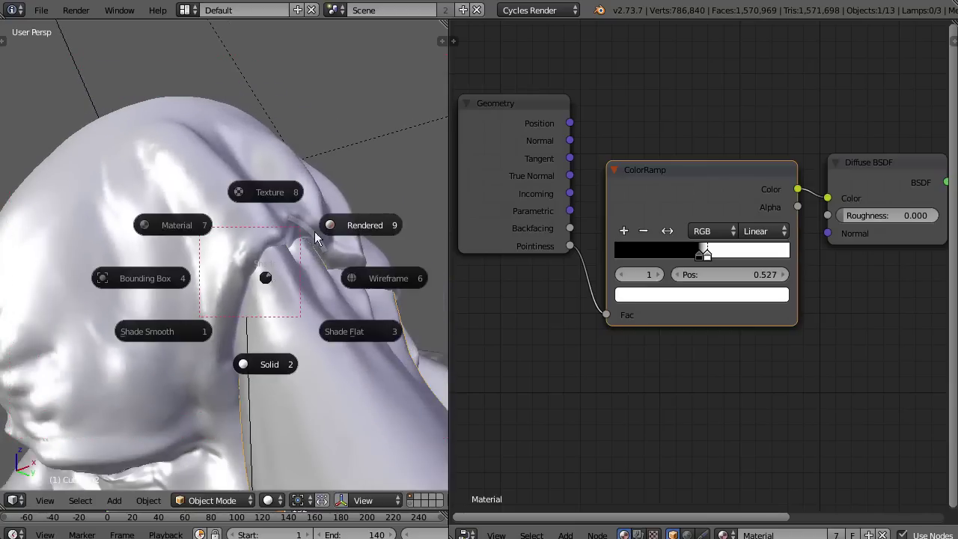
pyautogui.click(295, 259)
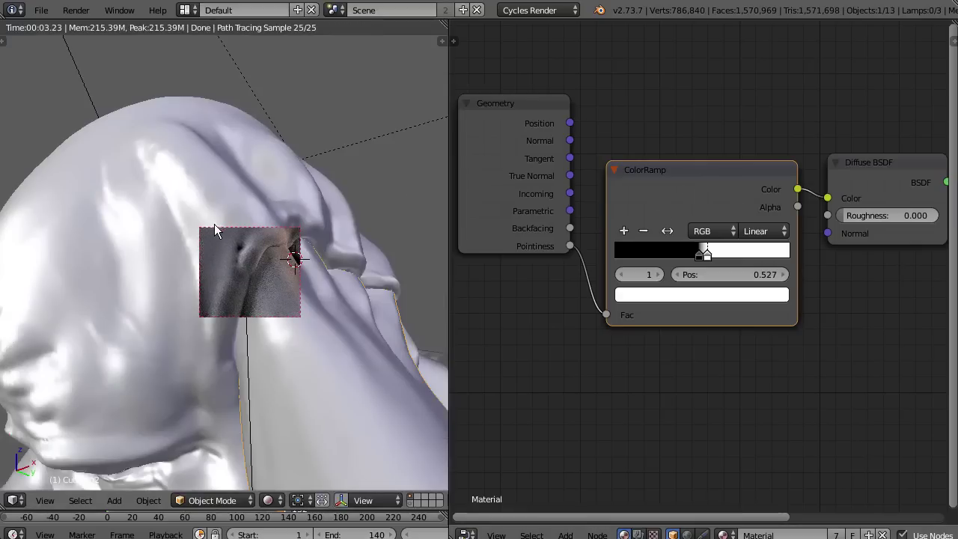
pyautogui.hotkey('ctrl', 'b')
pyautogui.moveTo(182, 196); pyautogui.dragTo(352, 350)
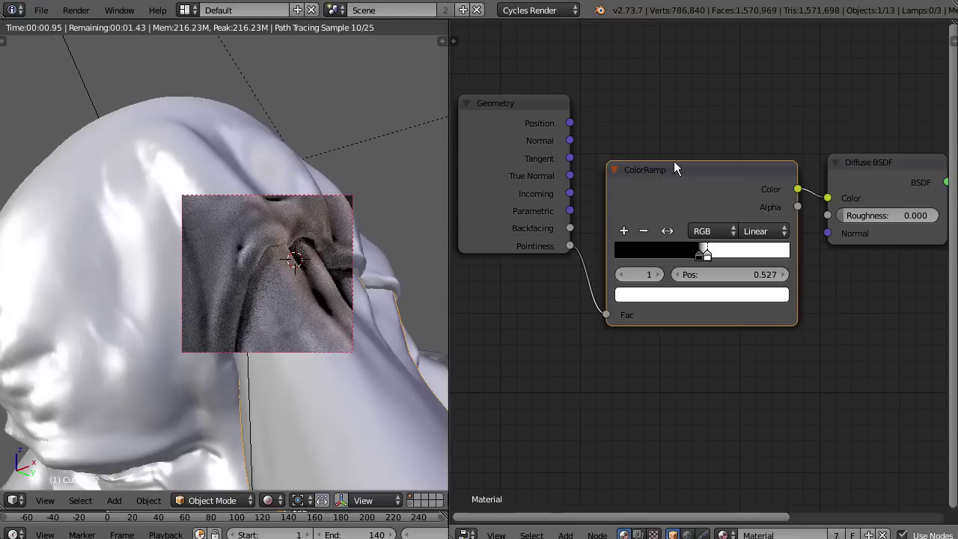
# - Toggle muting of the ColorRamp node to compare the shading where the hand meets the head
pyautogui.press('m')
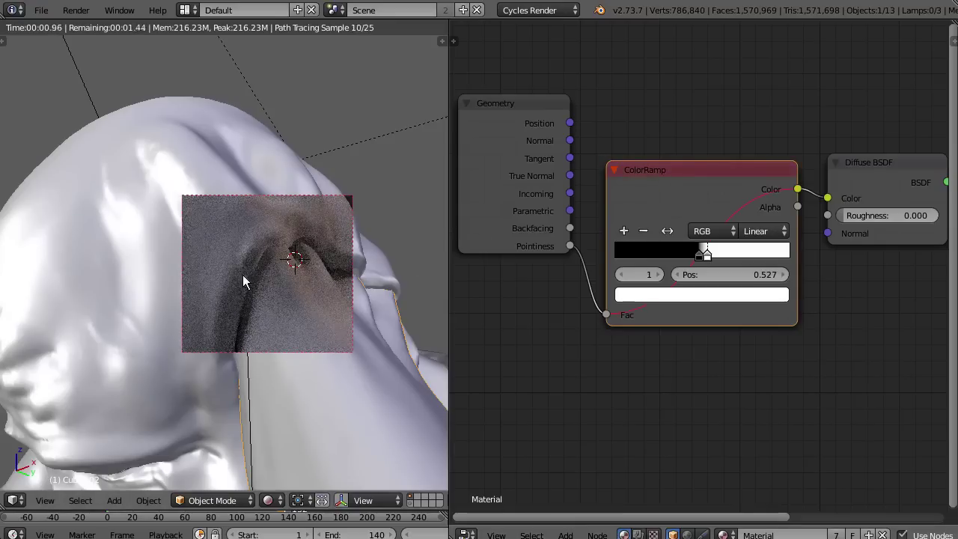
pyautogui.press('m')
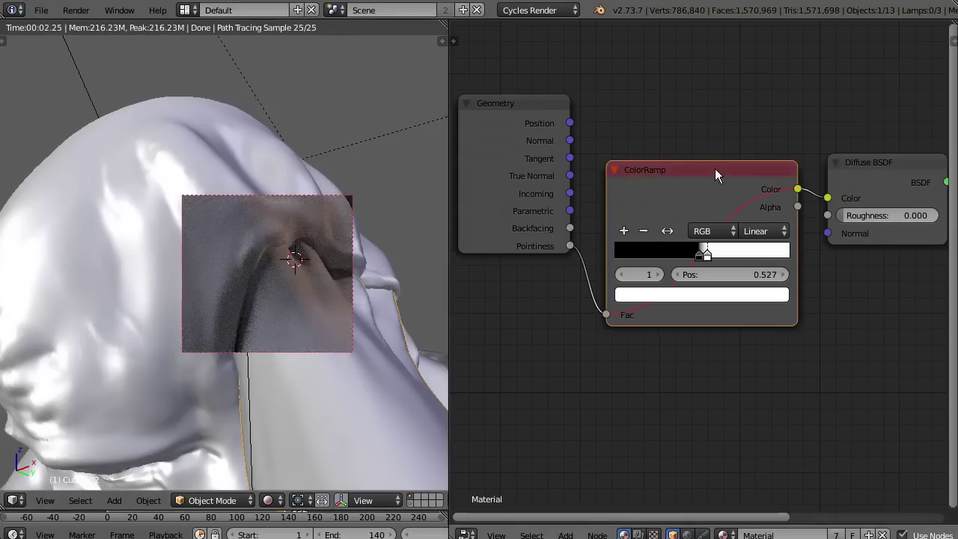
# - Unmute the ColorRamp node and clear the render border once the whole upper figure is in view
pyautogui.press('m')
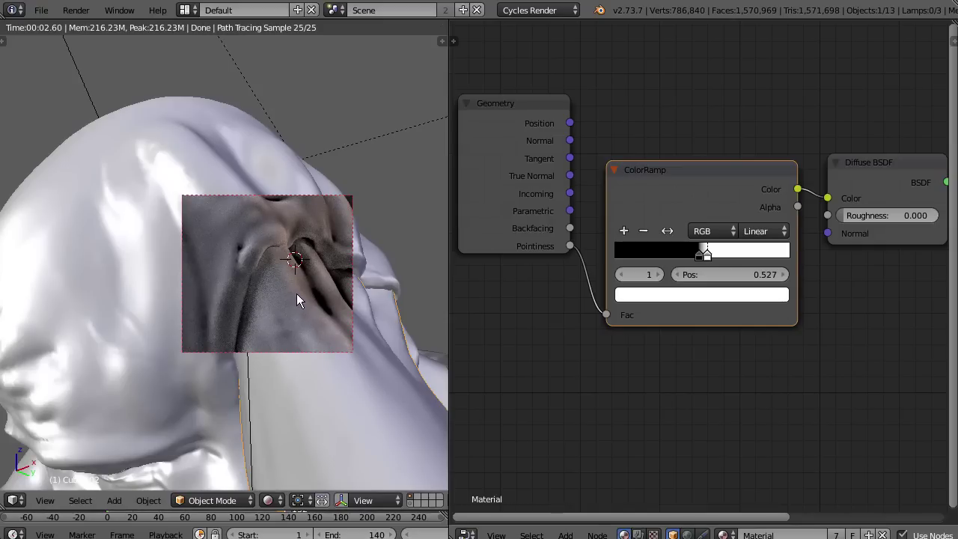
pyautogui.click(532, 252)
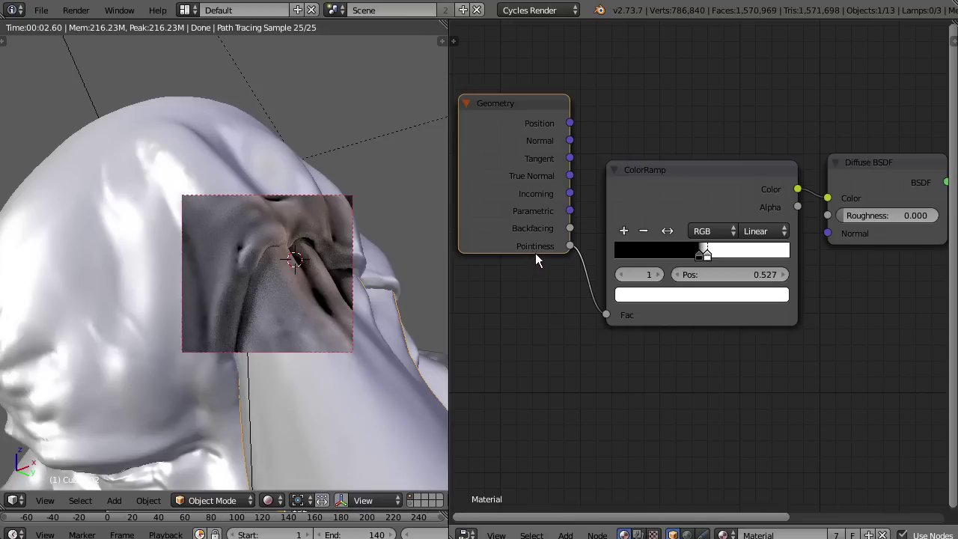
pyautogui.scroll(-4, 231, 282)
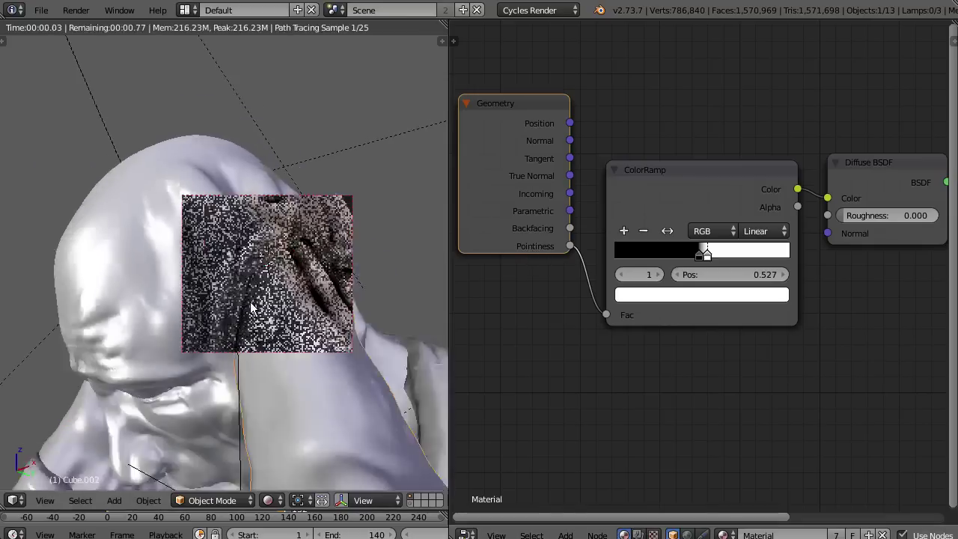
pyautogui.moveTo(230, 283)
pyautogui.mouseDown(button='middle')
pyautogui.moveTo(299, 283)
pyautogui.moveTo(362, 337)
pyautogui.moveTo(337, 303)
pyautogui.mouseUp(button='middle')
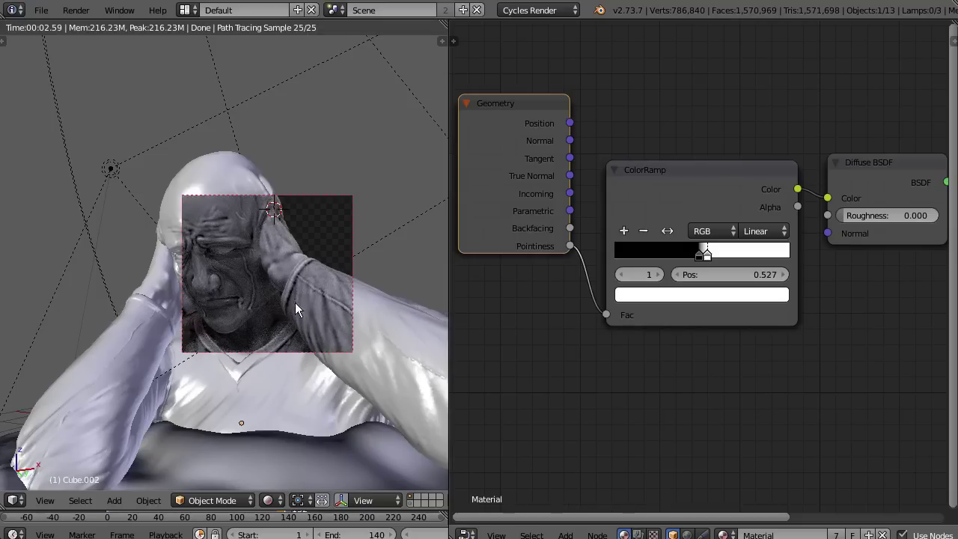
pyautogui.hotkey('ctrl', 'alt', 'b')
pyautogui.moveTo(251, 291); pyautogui.dragTo(259, 272, button='middle')
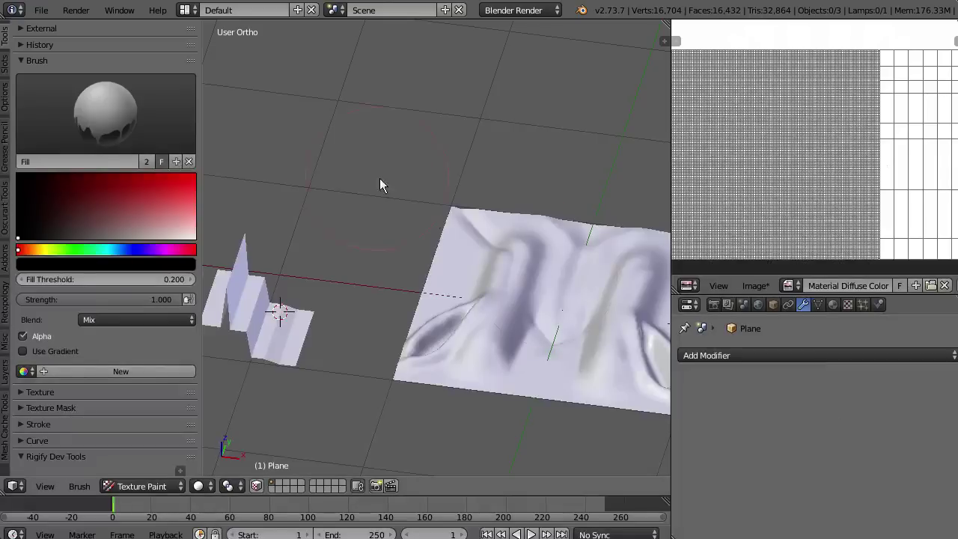
# - Examine the folded strip and the sculpted plane in the Texture Paint scene from several angles
pyautogui.moveTo(380, 178); pyautogui.dragTo(409, 163, button='middle')
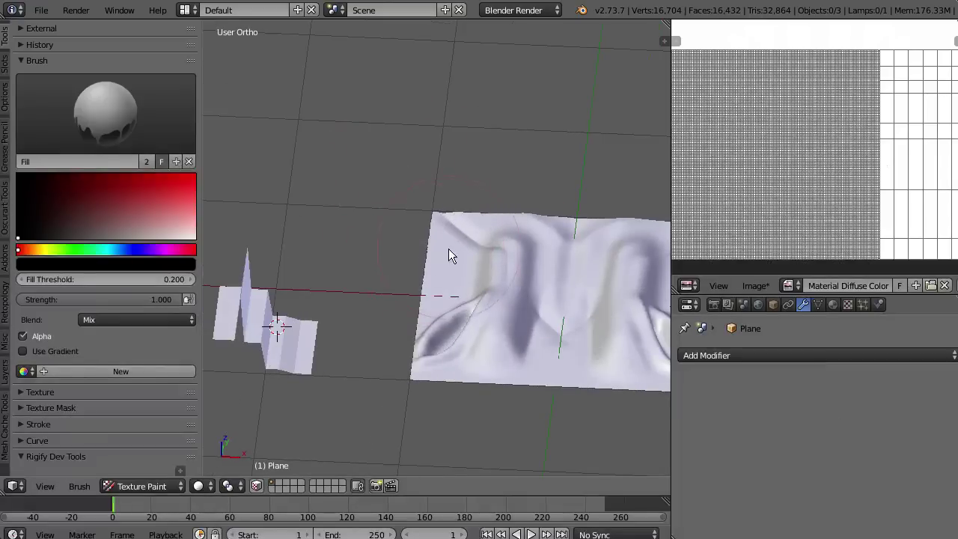
pyautogui.moveTo(451, 255); pyautogui.dragTo(468, 214, button='middle')
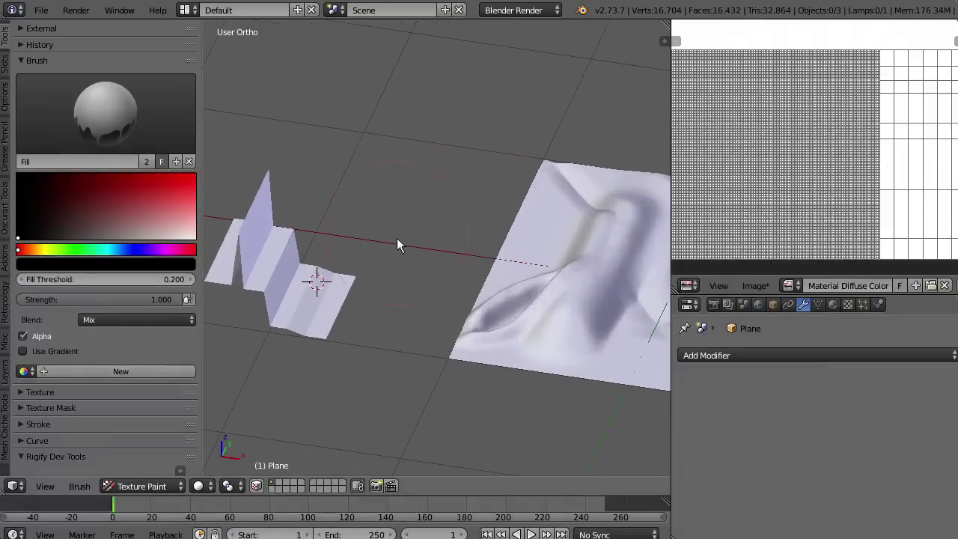
pyautogui.moveTo(399, 245); pyautogui.dragTo(479, 214, button='middle')
pyautogui.moveTo(379, 146); pyautogui.dragTo(251, 262, button='middle')
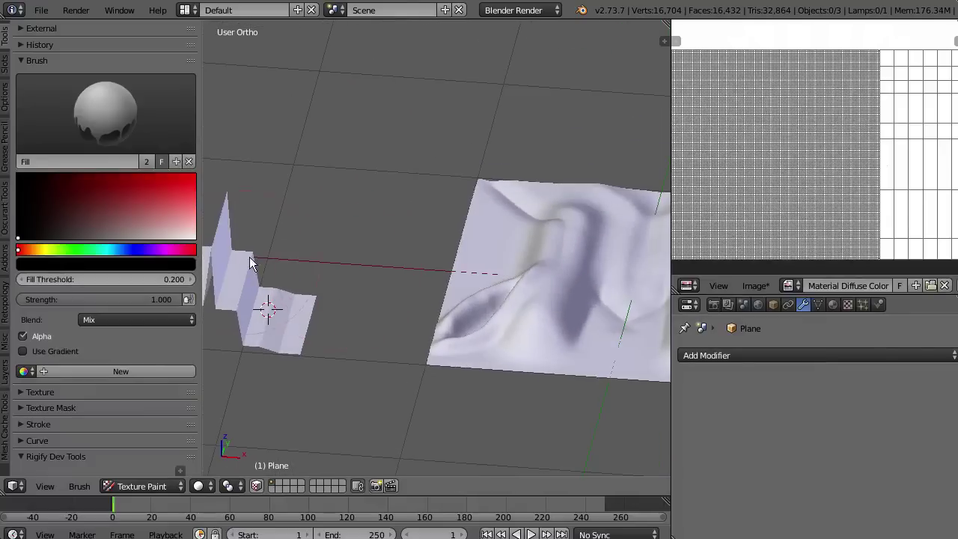
pyautogui.moveTo(361, 279); pyautogui.dragTo(397, 268, button='middle')
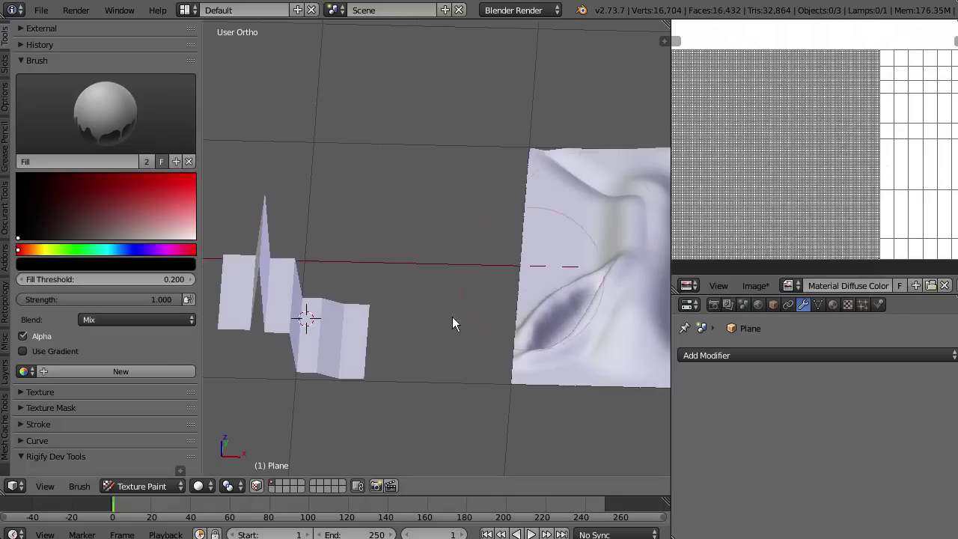
pyautogui.moveTo(520, 256)
pyautogui.mouseDown(button='middle')
pyautogui.moveTo(487, 255)
pyautogui.moveTo(515, 265)
pyautogui.moveTo(490, 235)
pyautogui.moveTo(514, 253)
pyautogui.moveTo(526, 285)
pyautogui.moveTo(517, 291)
pyautogui.moveTo(504, 264)
pyautogui.moveTo(472, 306)
pyautogui.mouseUp(button='middle')
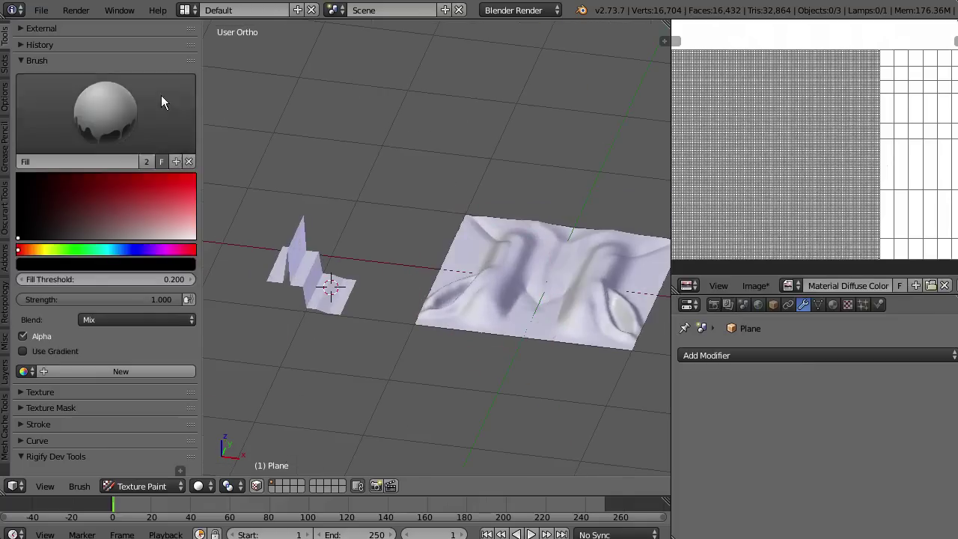
# - Try the Fill brush with solid black on the meshes, check the painted image, and undo the fill
pyautogui.click(124, 119)
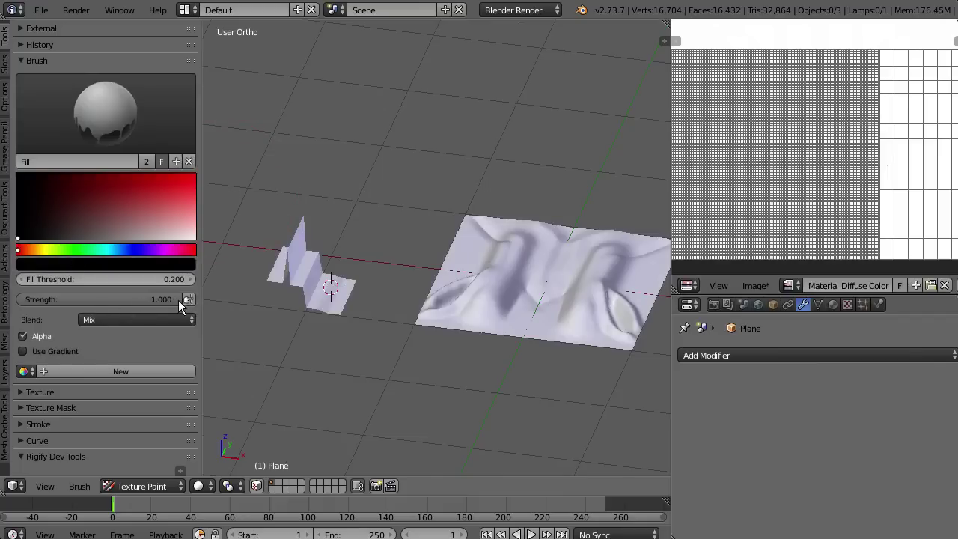
pyautogui.moveTo(304, 269); pyautogui.dragTo(322, 318, button='middle')
pyautogui.click(315, 328)
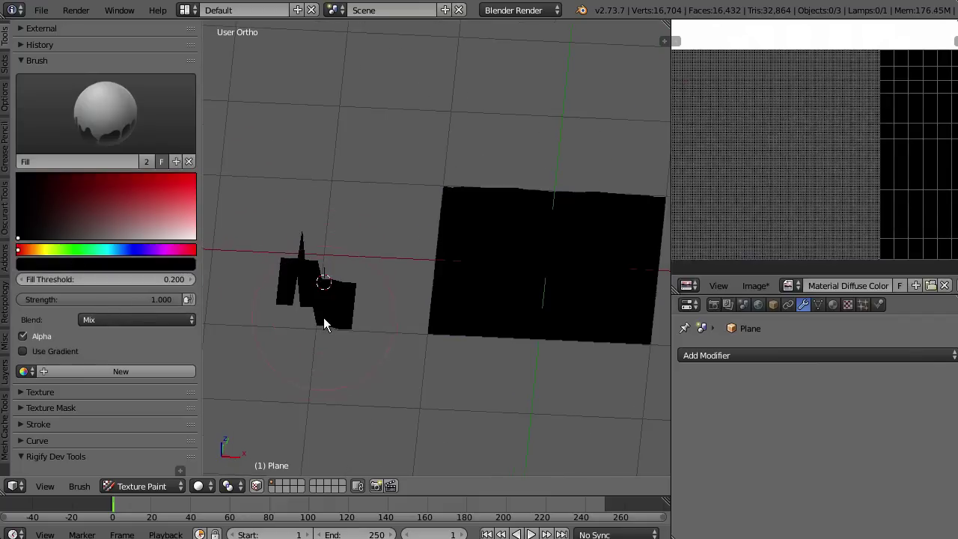
pyautogui.moveTo(802, 107); pyautogui.dragTo(786, 147, button='middle')
pyautogui.scroll(-1, 786, 109)
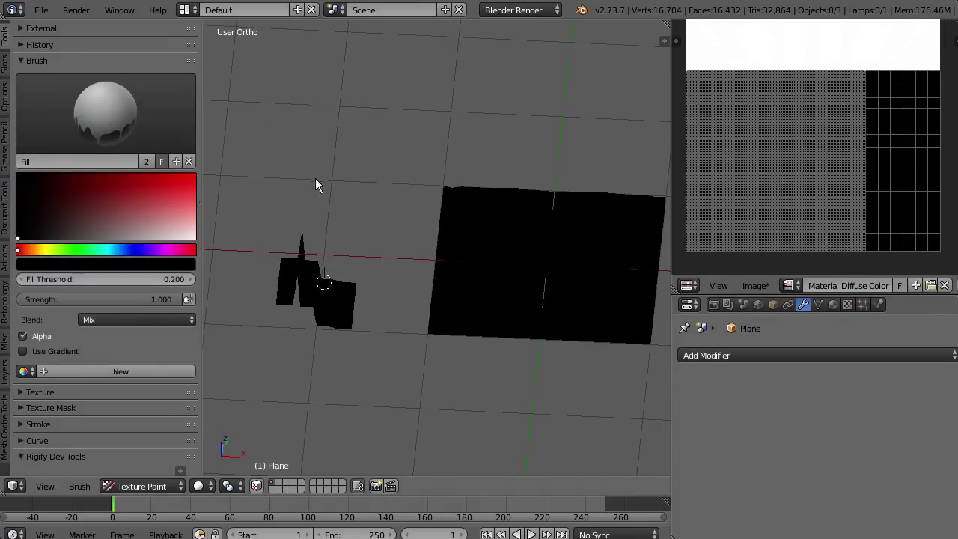
pyautogui.hotkey('ctrl', 'z')
pyautogui.moveTo(325, 250); pyautogui.dragTo(322, 216, button='middle')
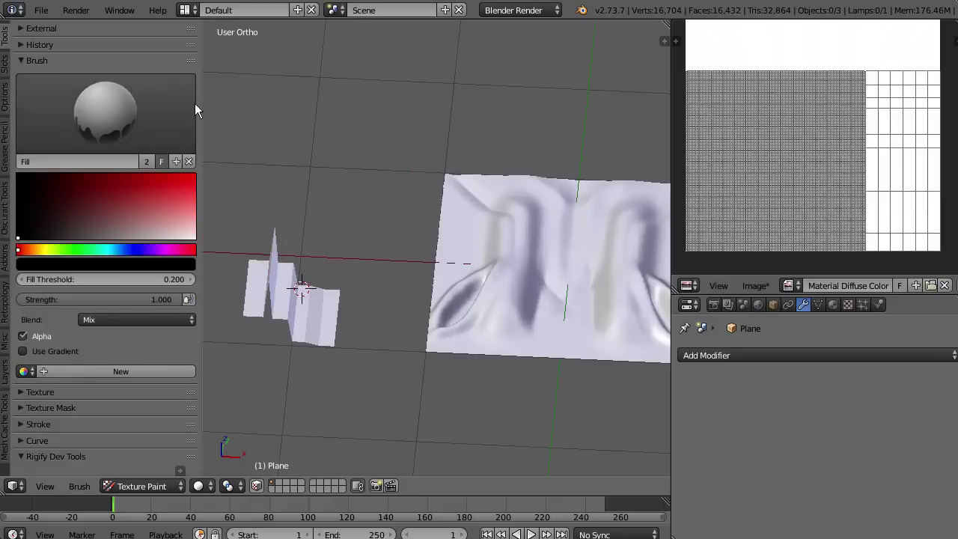
# - Enable Cavity Mask in the Project Paint options
pyautogui.click(5, 94)
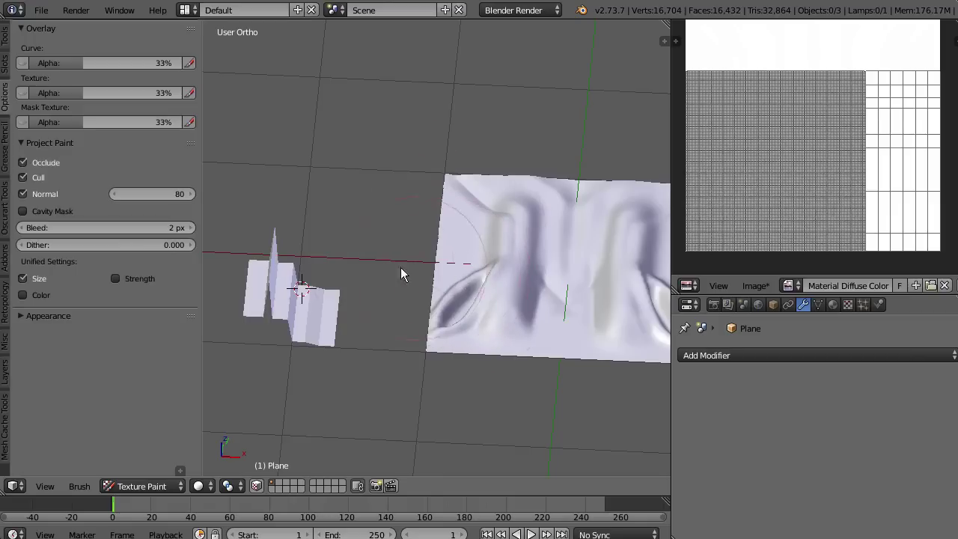
pyautogui.click(42, 212)
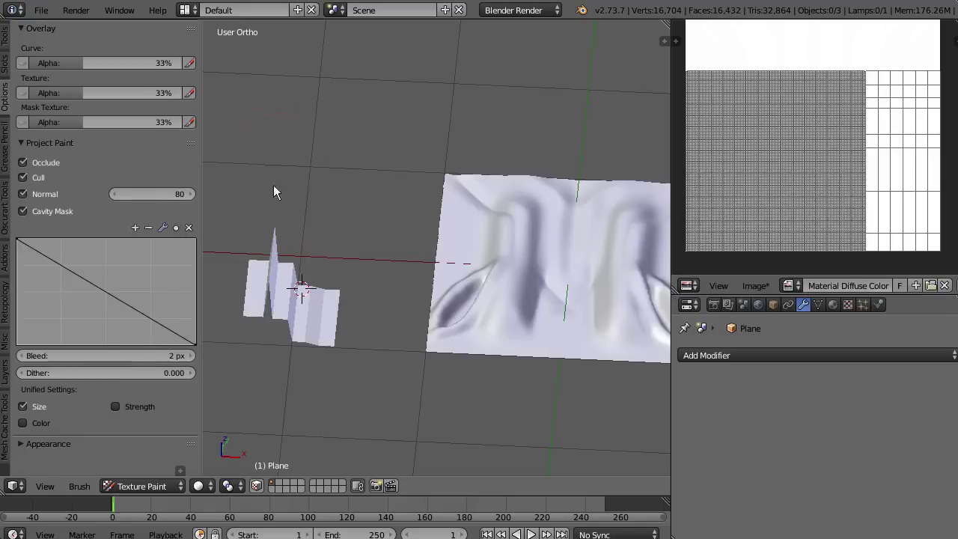
pyautogui.moveTo(487, 217)
pyautogui.mouseDown(button='middle')
pyautogui.moveTo(513, 231)
pyautogui.moveTo(484, 212)
pyautogui.moveTo(451, 234)
pyautogui.moveTo(440, 229)
pyautogui.moveTo(453, 251)
pyautogui.moveTo(446, 261)
pyautogui.moveTo(459, 254)
pyautogui.moveTo(454, 282)
pyautogui.mouseUp(button='middle')
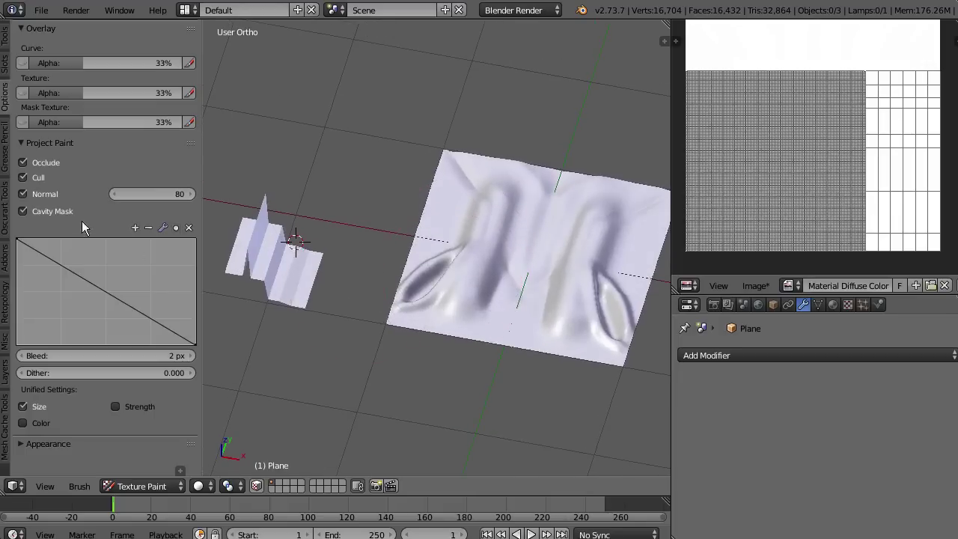
# - Fill the meshes with black through the cavity mask, inspect the folded strip's creases and ridges closely, and undo the fill
pyautogui.click(398, 403)
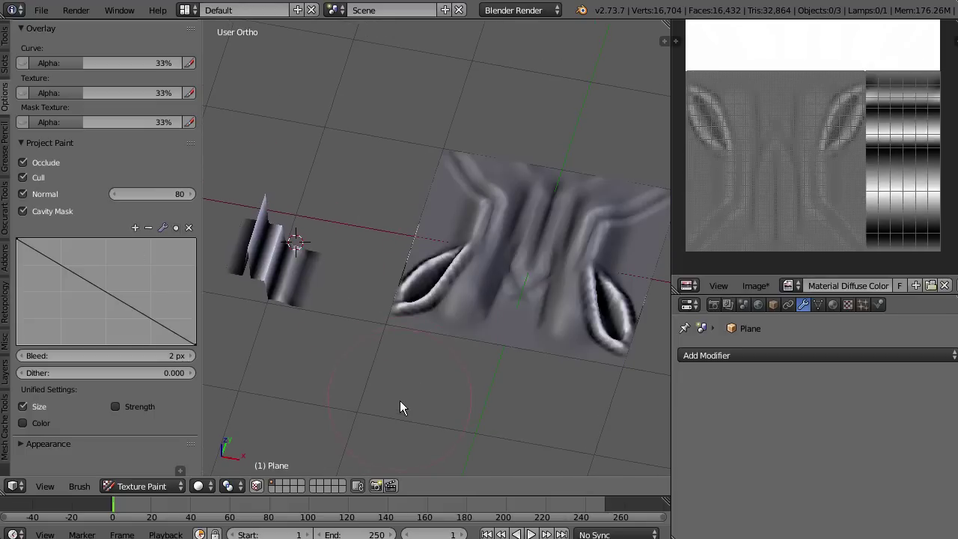
pyautogui.moveTo(401, 367); pyautogui.dragTo(292, 301, button='middle')
pyautogui.keyDown('shift'); pyautogui.moveTo(281, 306); pyautogui.dragTo(436, 254, button='middle'); pyautogui.keyUp('shift')
pyautogui.scroll(5, 436, 255)
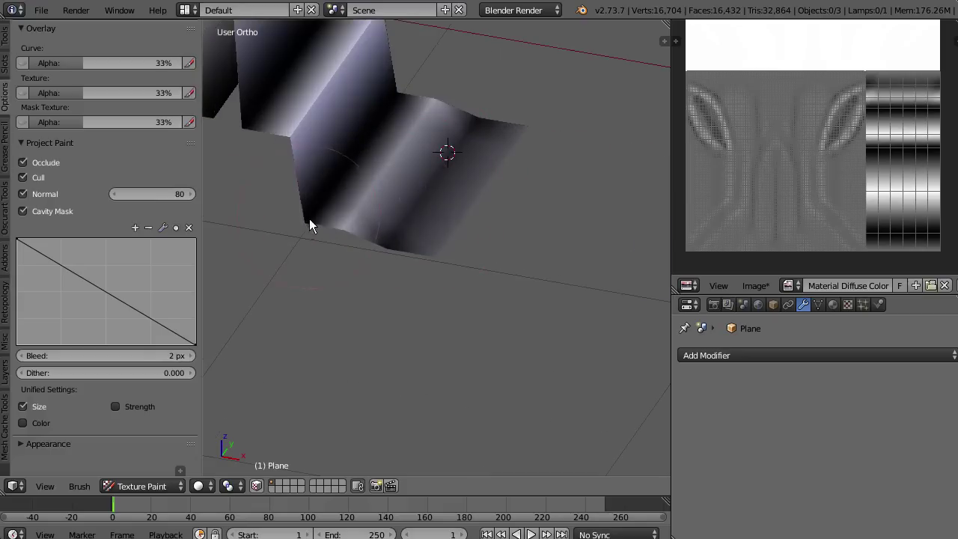
pyautogui.moveTo(310, 220); pyautogui.dragTo(303, 266, button='middle')
pyautogui.moveTo(533, 217); pyautogui.dragTo(116, 358, button='middle')
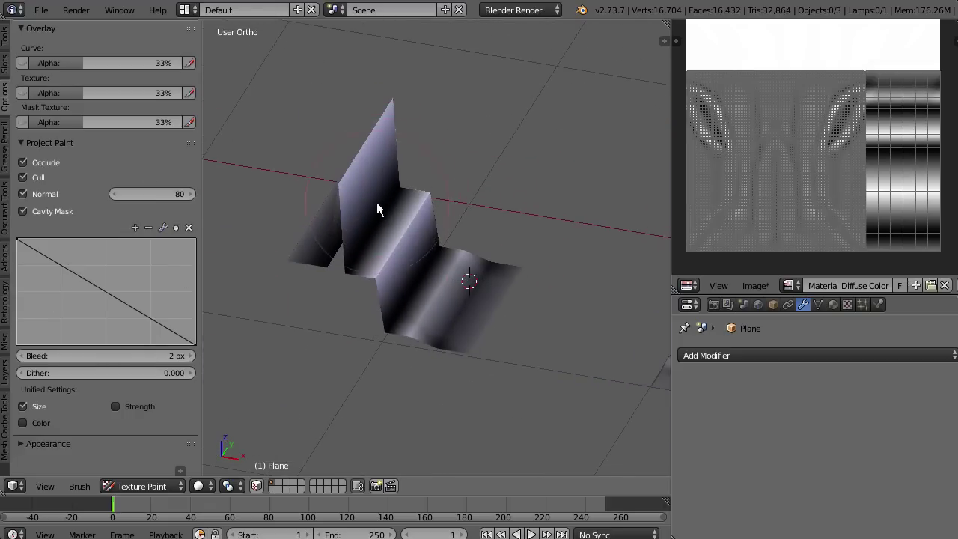
pyautogui.moveTo(361, 246)
pyautogui.mouseDown(button='middle')
pyautogui.moveTo(371, 245)
pyautogui.moveTo(364, 228)
pyautogui.mouseUp(button='middle')
pyautogui.scroll(2, 364, 228)
pyautogui.hotkey('ctrl', 'z')
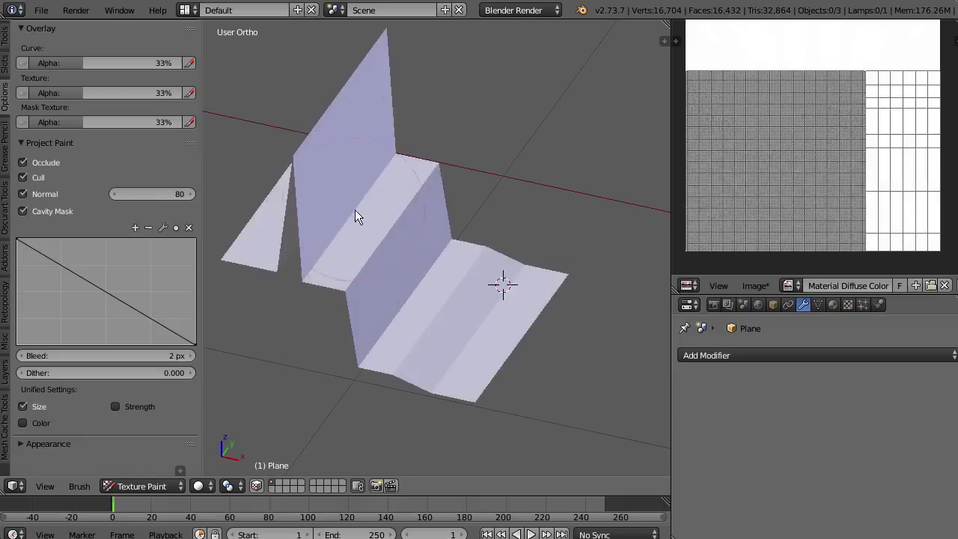
# - Refill the meshes with black through the cavity mask and examine the shading on the folded strip
pyautogui.moveTo(355, 213)
pyautogui.mouseDown(button='middle')
pyautogui.moveTo(365, 211)
pyautogui.moveTo(359, 219)
pyautogui.mouseUp(button='middle')
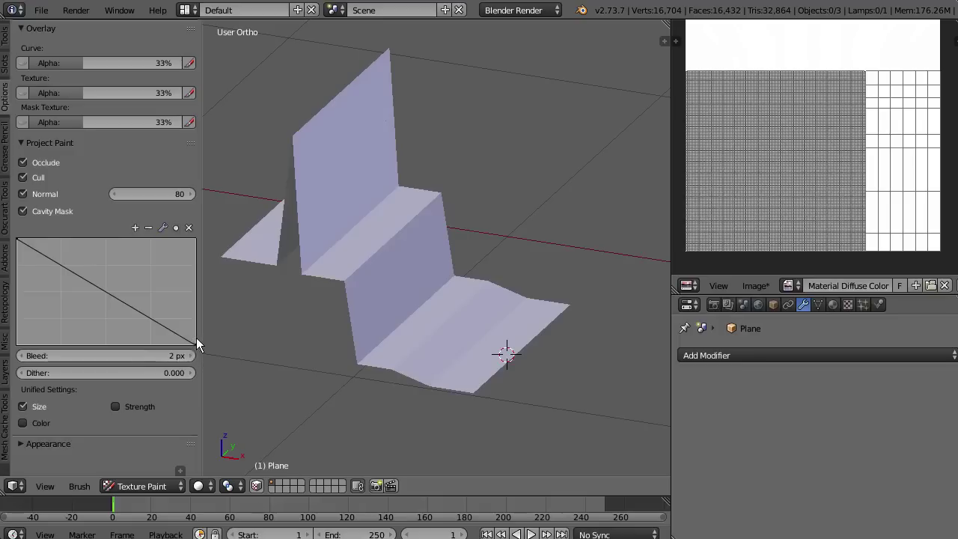
pyautogui.moveTo(196, 346); pyautogui.dragTo(246, 342, button='middle')
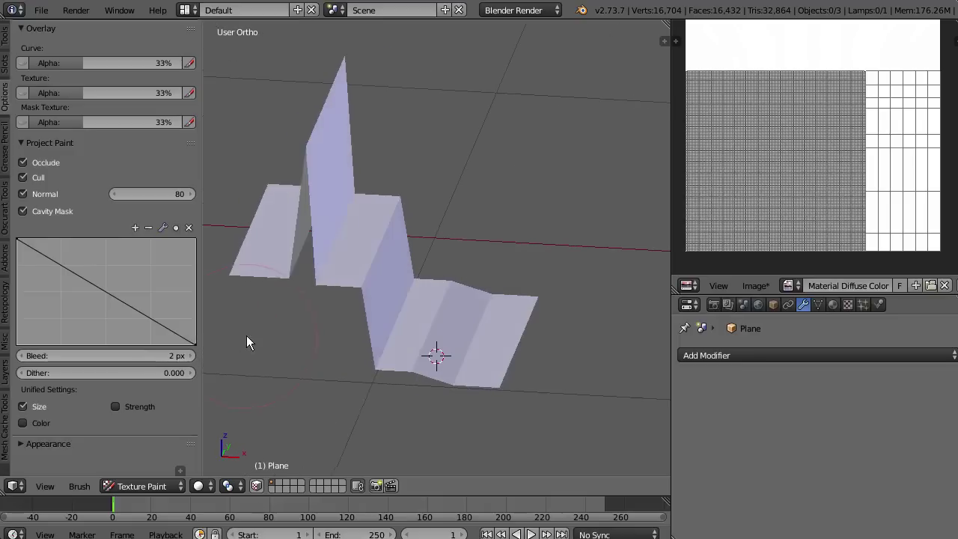
pyautogui.moveTo(372, 256); pyautogui.dragTo(366, 267, button='middle')
pyautogui.click(366, 268)
pyautogui.moveTo(365, 351); pyautogui.dragTo(353, 345, button='middle')
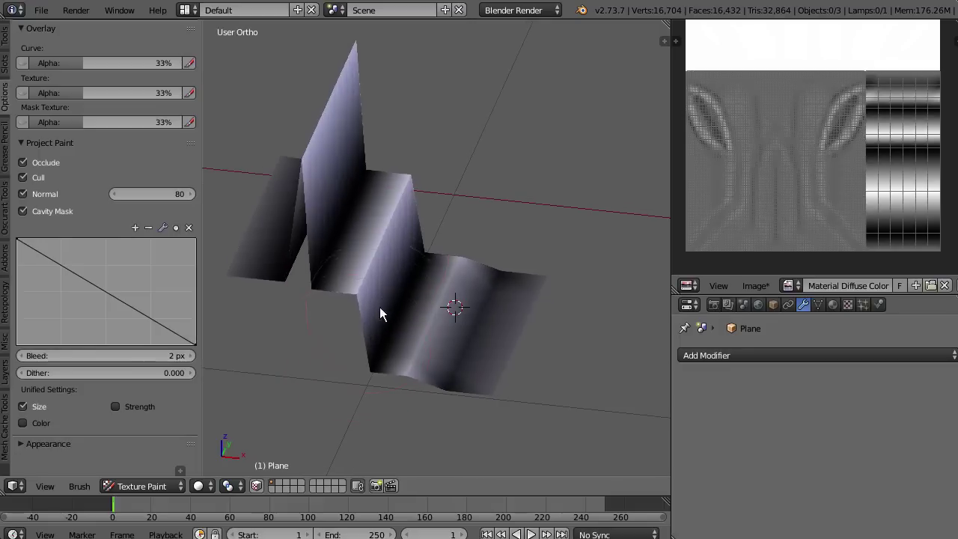
pyautogui.moveTo(379, 307); pyautogui.dragTo(362, 234, button='middle')
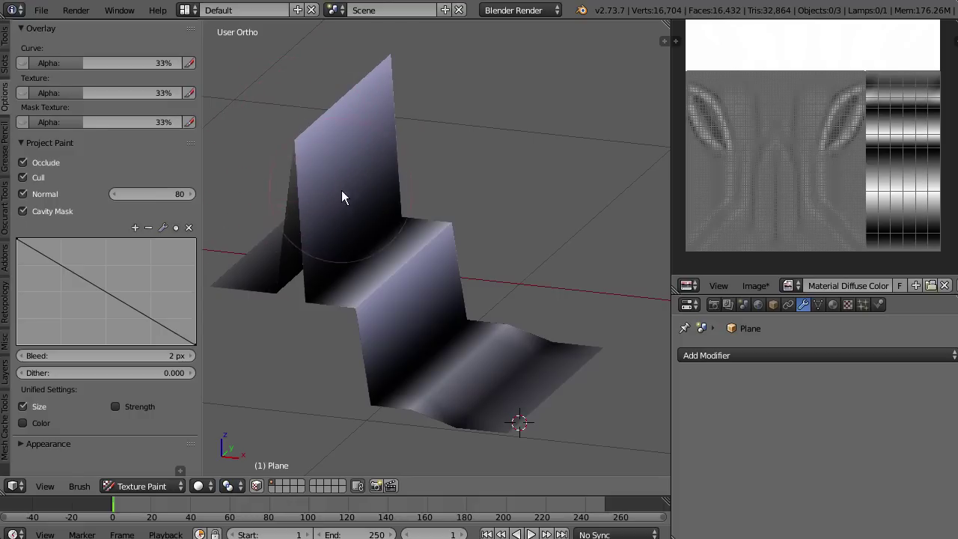
# - Change the Fill brush color to bright red and fill the meshes through the cavity mask
pyautogui.click(6, 34)
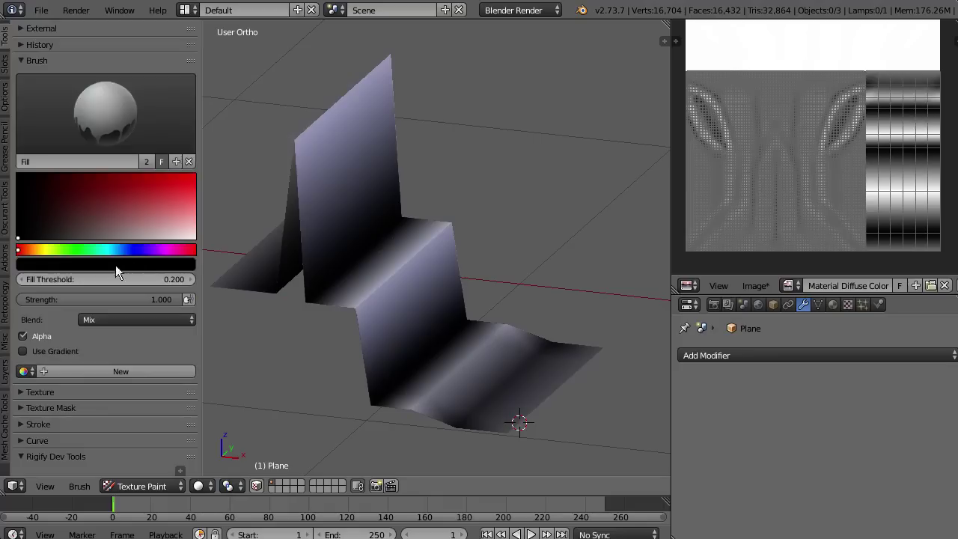
pyautogui.moveTo(103, 217); pyautogui.dragTo(196, 174)
pyautogui.click(368, 131)
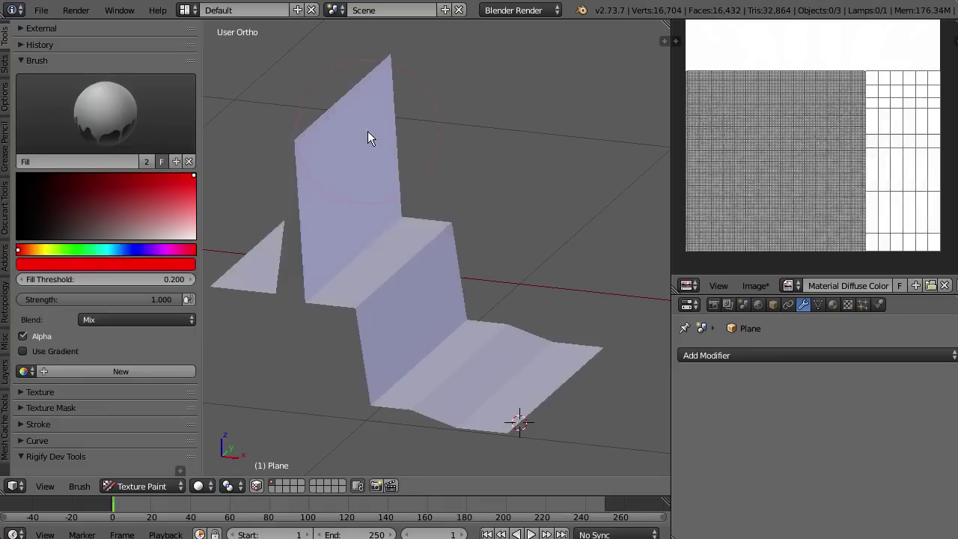
# - Undo the red fill, then refill the meshes with the cavity mask curve reversed to rise from zero to X 1, Y 1
pyautogui.click(5, 109)
pyautogui.click(3, 139)
pyautogui.click(6, 101)
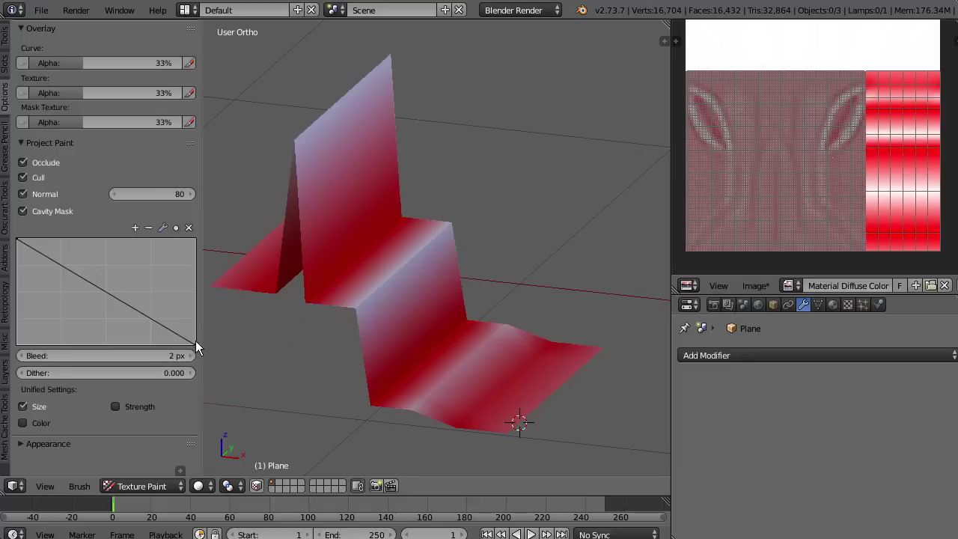
pyautogui.moveTo(195, 341); pyautogui.dragTo(204, 361)
pyautogui.moveTo(18, 244)
pyautogui.mouseDown()
pyautogui.moveTo(17, 344)
pyautogui.moveTo(54, 312)
pyautogui.moveTo(6, 363)
pyautogui.mouseUp()
pyautogui.hotkey('ctrl', 'z')
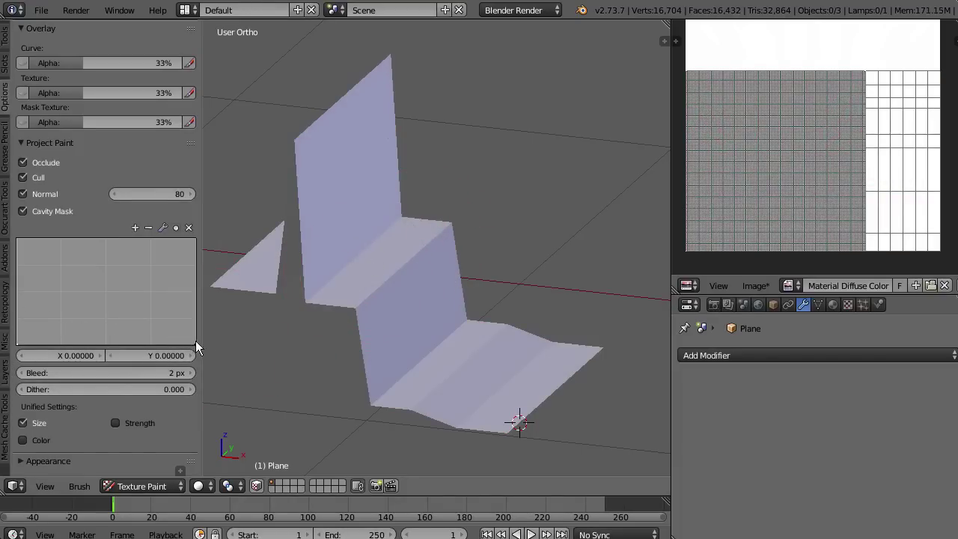
pyautogui.moveTo(196, 343); pyautogui.dragTo(214, 217)
pyautogui.click(341, 248)
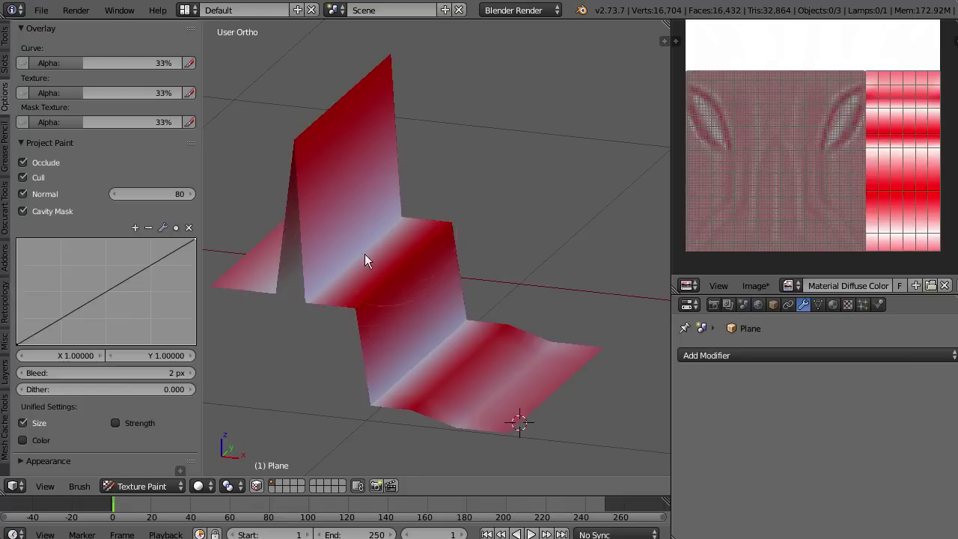
# - Shape the cavity mask curve into an arch peaking at X 0.52612, Y 0.96875 and refill the meshes with red in place of the previous fill
pyautogui.moveTo(196, 240); pyautogui.dragTo(110, 242)
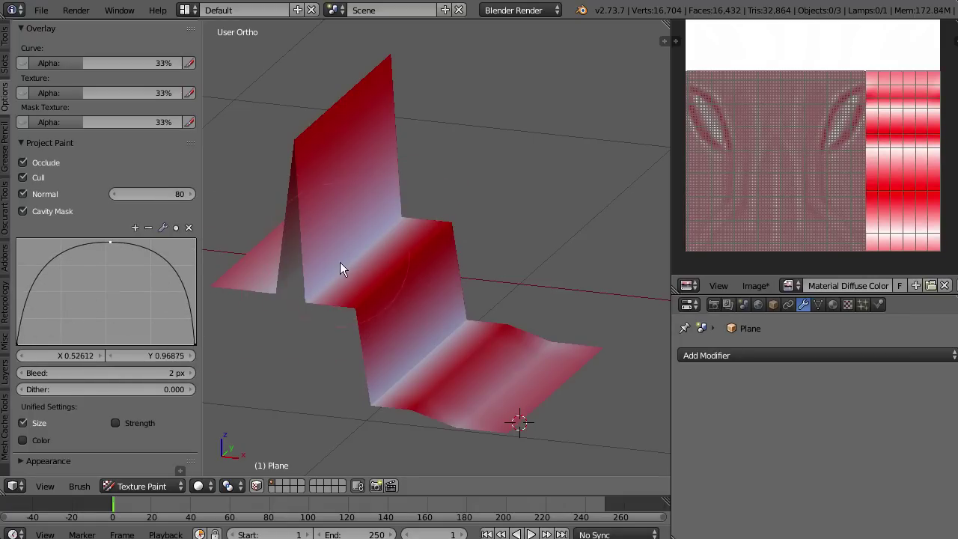
pyautogui.hotkey('ctrl', 'z')
pyautogui.click(366, 244)
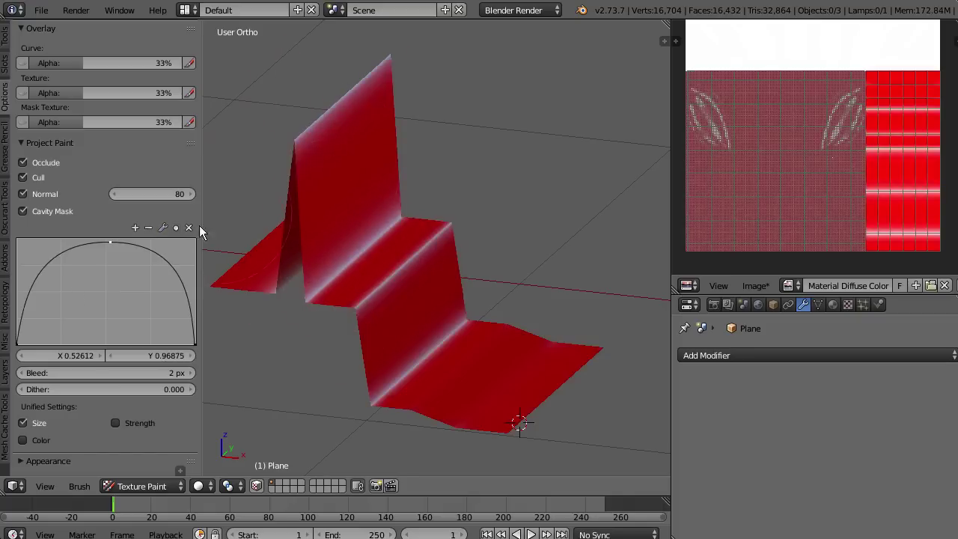
# - Undo the red fill and apply a vector handle to the cavity mask curve's peak point
pyautogui.hotkey('ctrl', 'z')
pyautogui.click(163, 226)
pyautogui.click(157, 228)
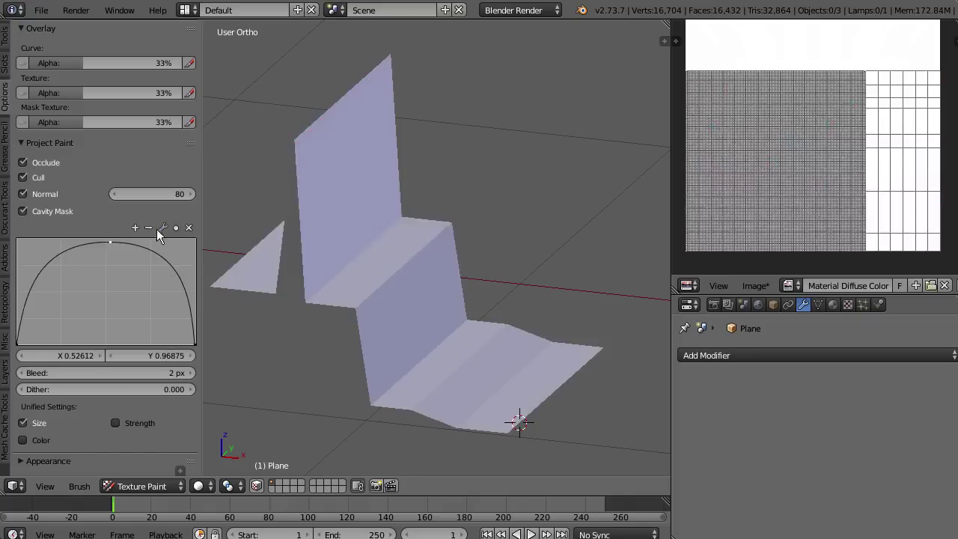
pyautogui.click(161, 228)
pyautogui.click(187, 239)
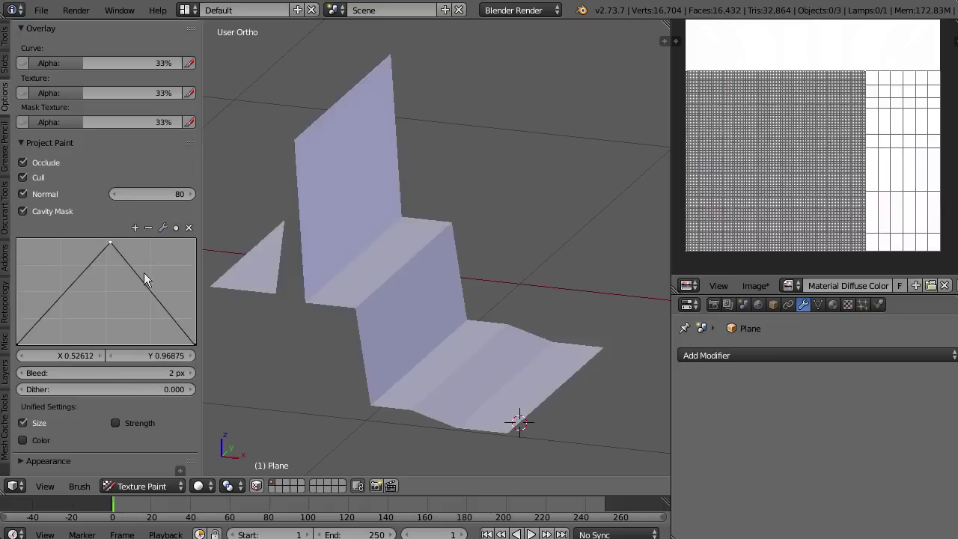
# - Narrow the cavity mask curve to a spike with vector-handled points lowered to zero beside the peak, and fill the meshes red
pyautogui.click(149, 292)
pyautogui.click(70, 285)
pyautogui.click(163, 228)
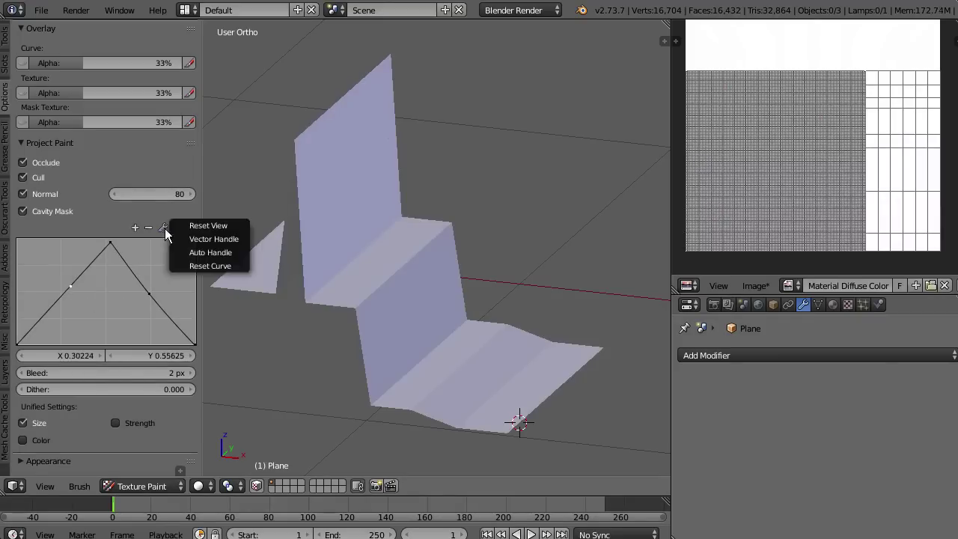
pyautogui.click(188, 239)
pyautogui.moveTo(80, 293); pyautogui.dragTo(89, 343)
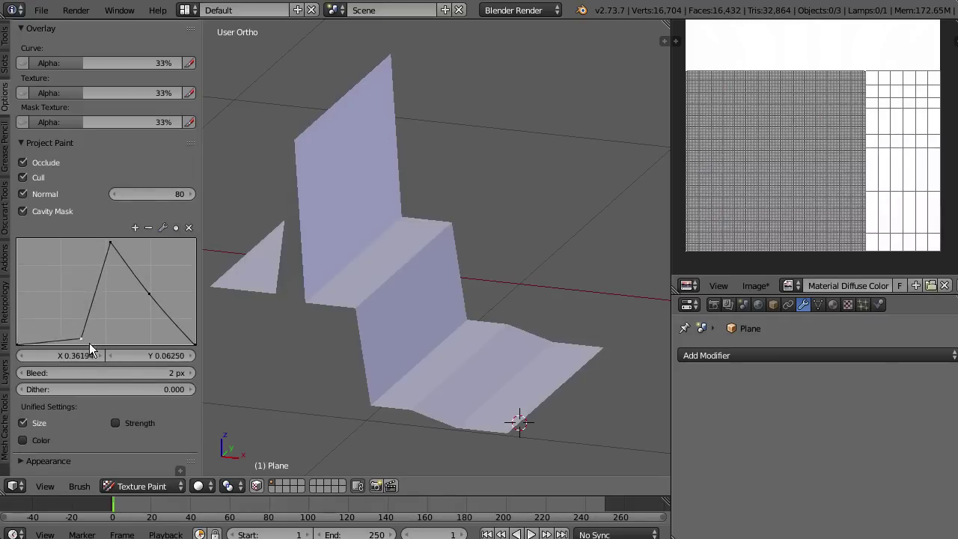
pyautogui.moveTo(149, 292); pyautogui.dragTo(94, 343)
pyautogui.click(162, 227)
pyautogui.click(188, 240)
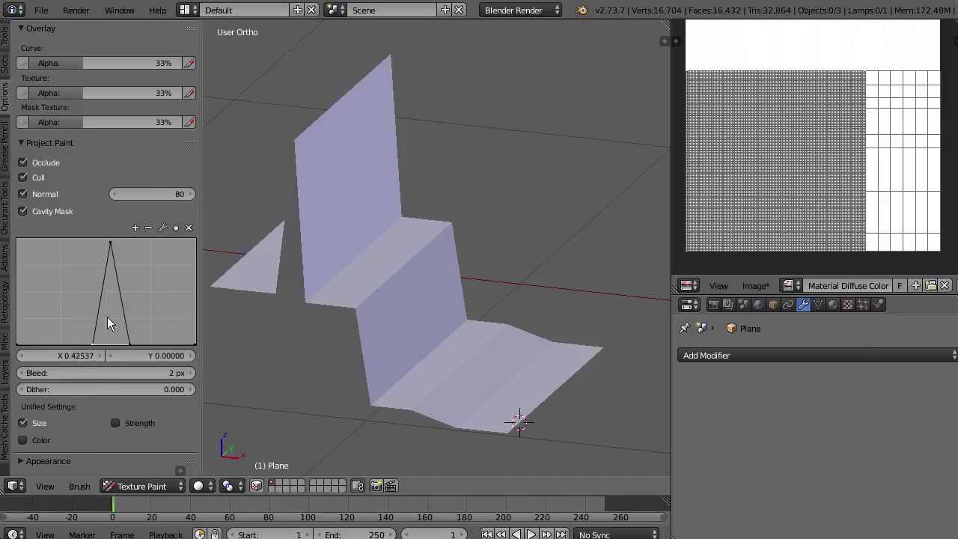
pyautogui.moveTo(359, 198); pyautogui.dragTo(342, 324)
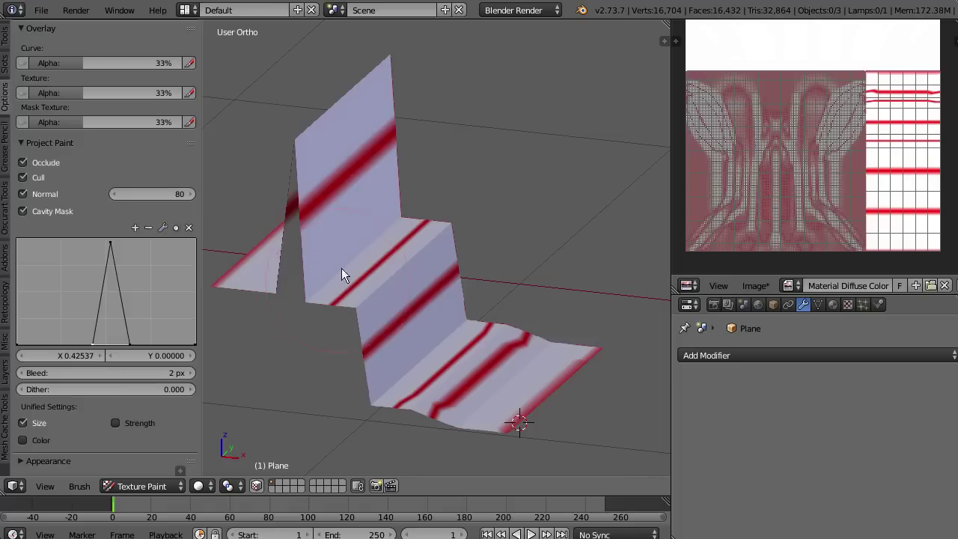
pyautogui.moveTo(398, 204)
pyautogui.mouseDown(button='middle')
pyautogui.moveTo(496, 210)
pyautogui.moveTo(387, 258)
pyautogui.moveTo(432, 334)
pyautogui.moveTo(335, 263)
pyautogui.moveTo(377, 277)
pyautogui.moveTo(411, 232)
pyautogui.moveTo(387, 310)
pyautogui.mouseUp(button='middle')
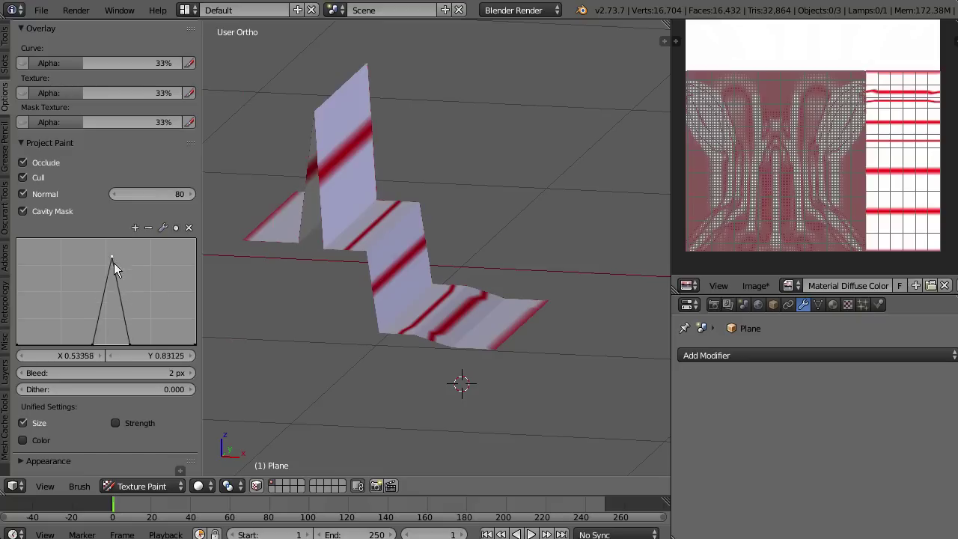
# - Delete the cavity mask curve's inner points and raise its start point to X 0, Y 1
pyautogui.click(188, 227)
pyautogui.click(187, 228)
pyautogui.click(126, 340)
pyautogui.click(188, 228)
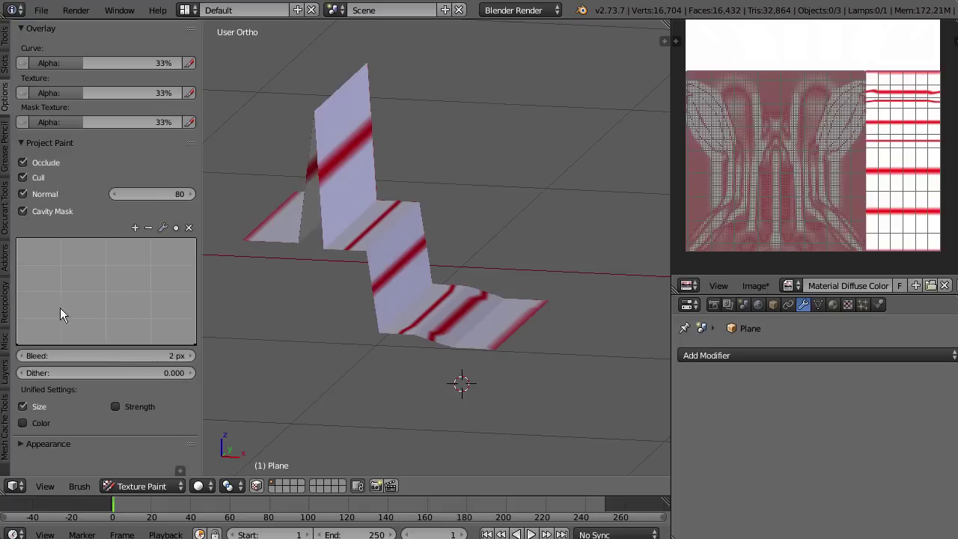
pyautogui.moveTo(19, 344); pyautogui.dragTo(11, 233)
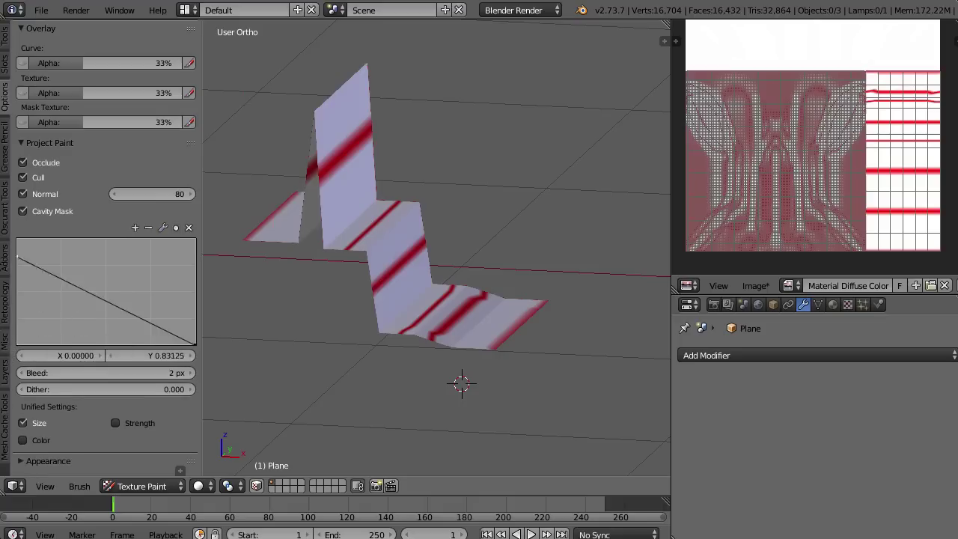
# - Undo the red fills, then refill the meshes with the cavity mask curve falling from X 0.01119, Y 0.99375 to zero
pyautogui.click(347, 251)
pyautogui.hotkey('ctrl', 'z')
pyautogui.hotkey('ctrl', 'z')
pyautogui.hotkey('ctrl', 'z')
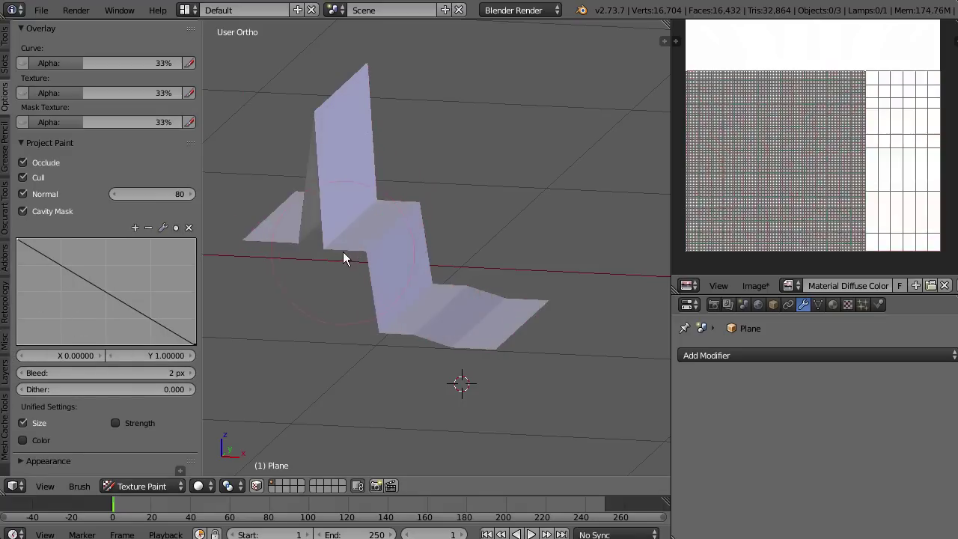
pyautogui.moveTo(20, 238); pyautogui.dragTo(22, 238)
pyautogui.click(344, 231)
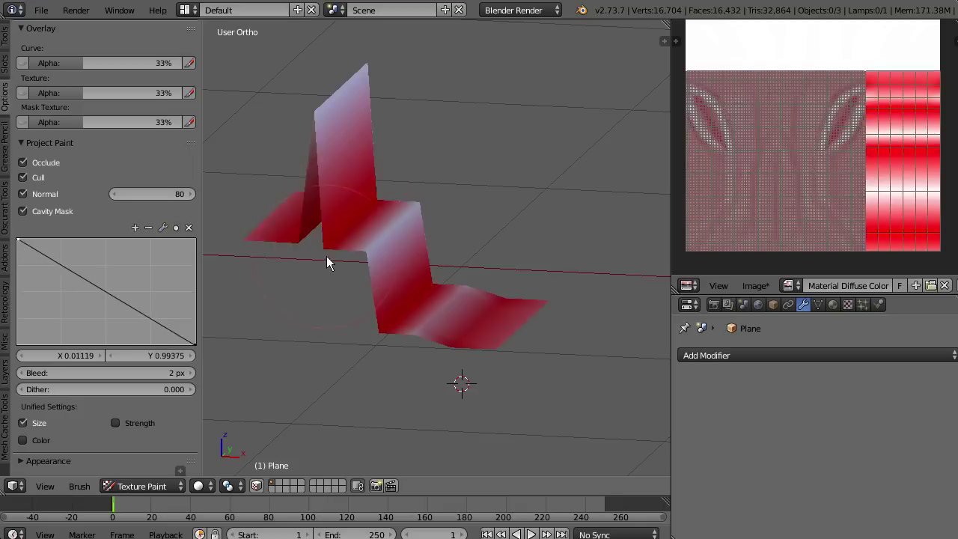
# - Replace the red fill with one using a cavity mask curve rising from zero to X 1, Y 1, and undo it
pyautogui.moveTo(18, 243); pyautogui.dragTo(11, 358)
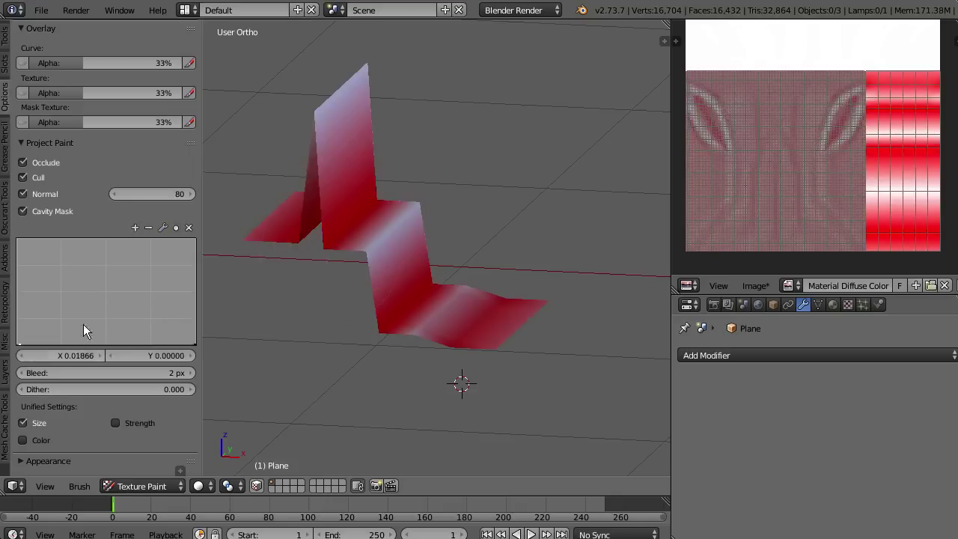
pyautogui.hotkey('ctrl', 'z')
pyautogui.moveTo(26, 348); pyautogui.dragTo(21, 378)
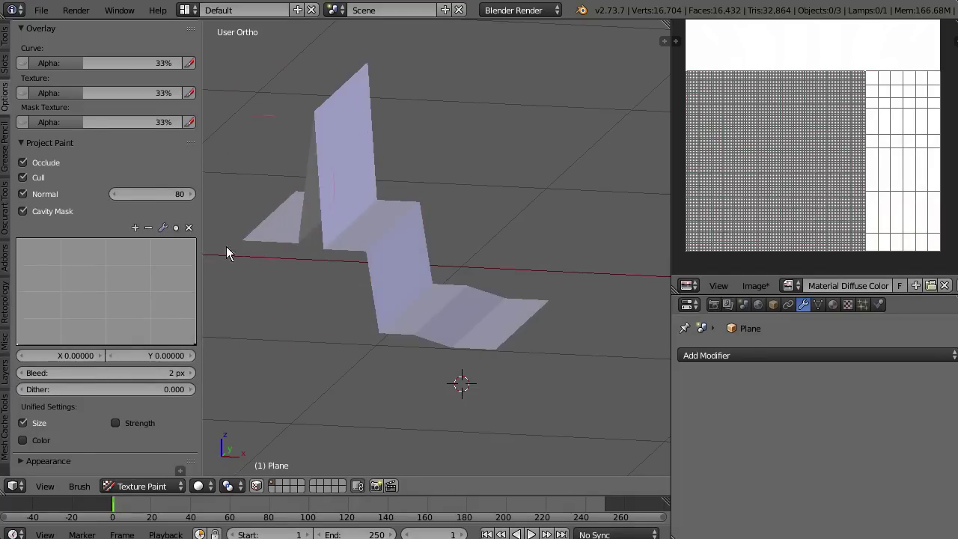
pyautogui.moveTo(192, 340); pyautogui.dragTo(202, 222)
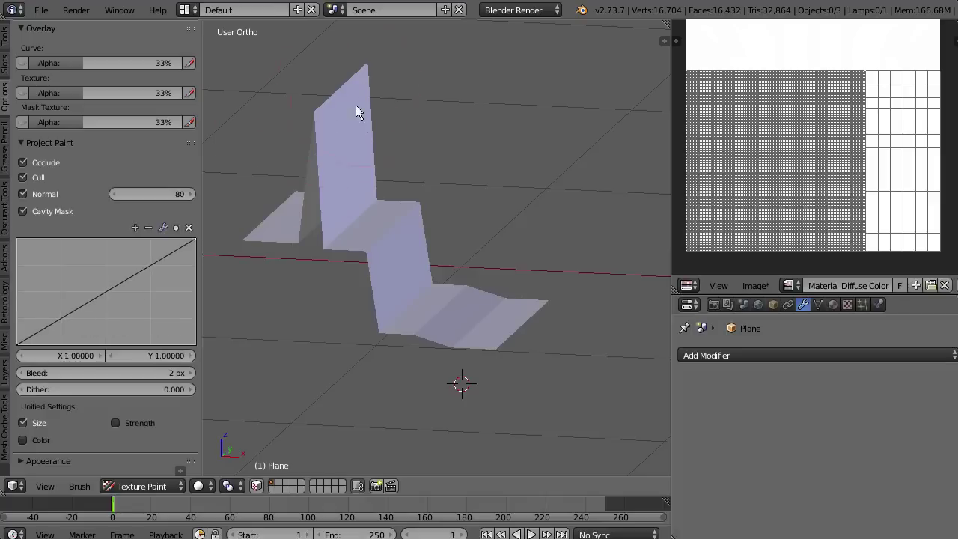
pyautogui.moveTo(321, 131)
pyautogui.mouseDown(button='middle')
pyautogui.moveTo(320, 172)
pyautogui.moveTo(327, 122)
pyautogui.moveTo(321, 177)
pyautogui.moveTo(312, 173)
pyautogui.mouseUp(button='middle')
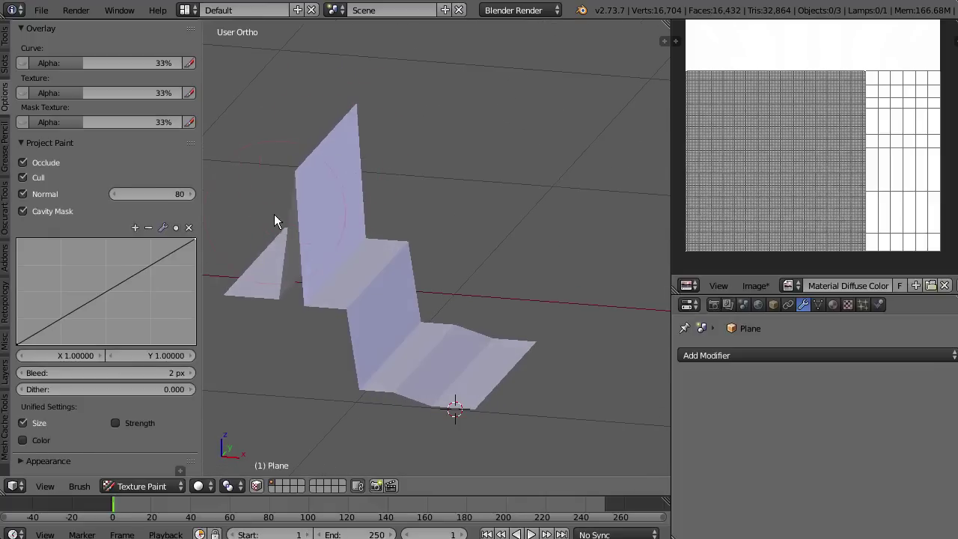
pyautogui.moveTo(320, 163); pyautogui.dragTo(310, 187, button='middle')
pyautogui.click(310, 189)
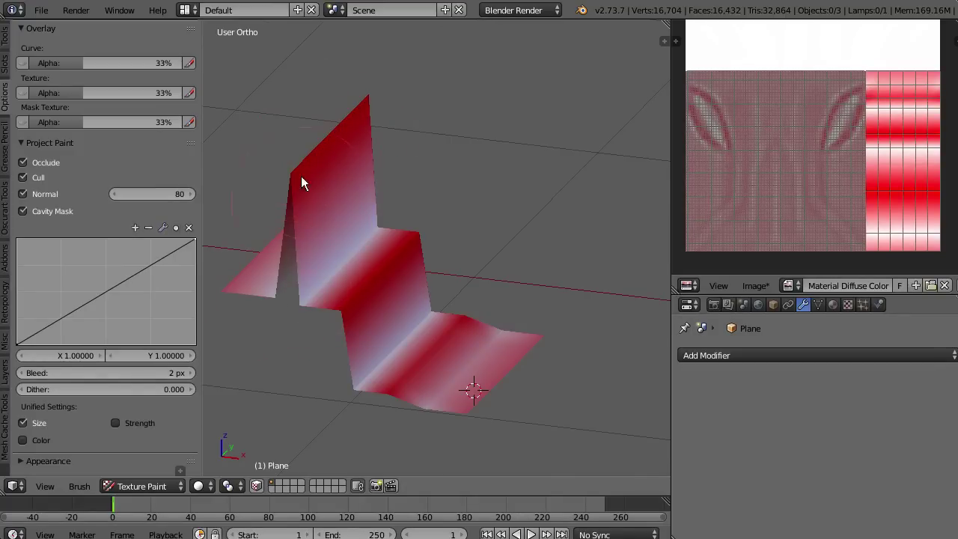
pyautogui.hotkey('ctrl', 'z')
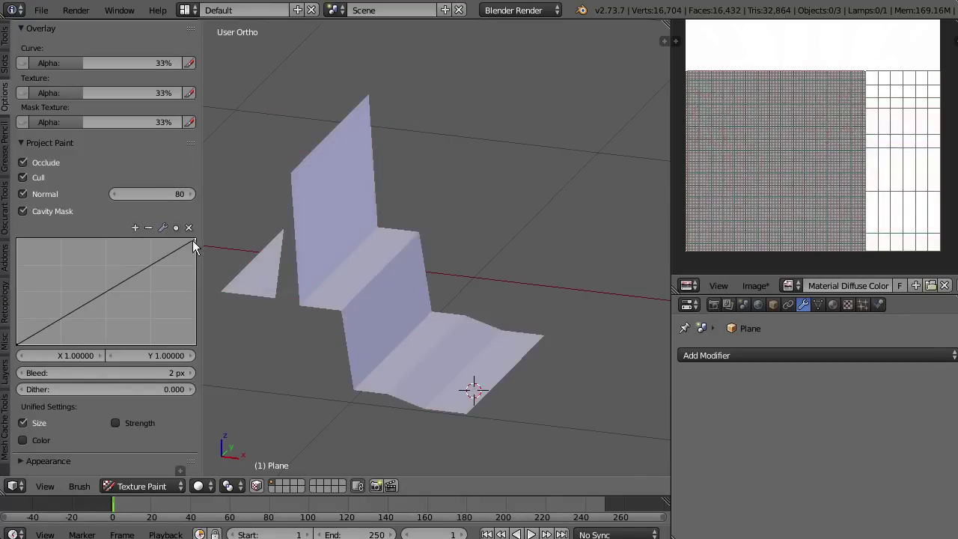
# - Switch from the Fill brush to the regular Brush with a deep blue color for painting the sculpted plane
pyautogui.moveTo(193, 240); pyautogui.dragTo(213, 233)
pyautogui.moveTo(432, 218); pyautogui.dragTo(469, 225, button='middle')
pyautogui.scroll(-3, 478, 286)
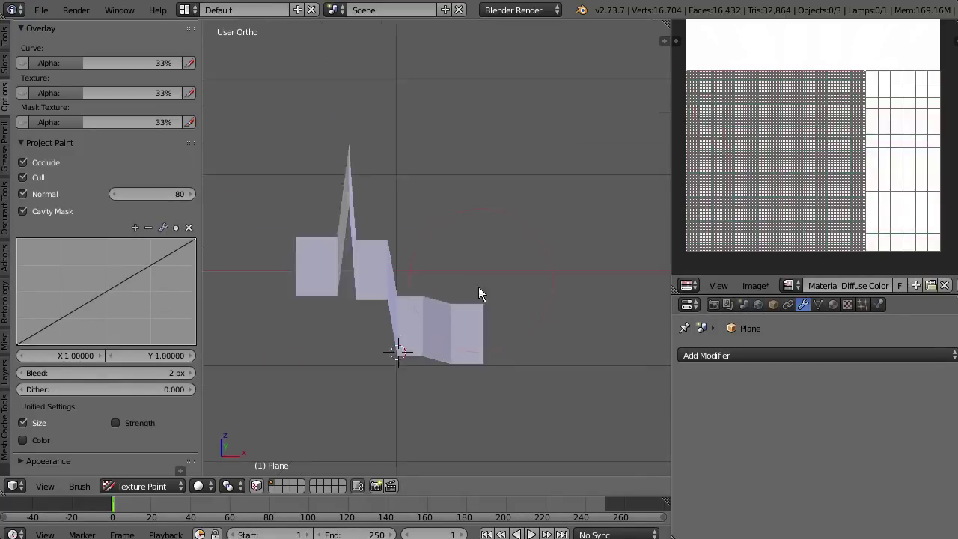
pyautogui.keyDown('shift'); pyautogui.moveTo(506, 268); pyautogui.dragTo(316, 269, button='middle'); pyautogui.keyUp('shift')
pyautogui.moveTo(464, 217)
pyautogui.mouseDown(button='middle')
pyautogui.moveTo(466, 287)
pyautogui.moveTo(480, 273)
pyautogui.moveTo(401, 304)
pyautogui.moveTo(393, 319)
pyautogui.mouseUp(button='middle')
pyautogui.scroll(1, 505, 265)
pyautogui.scroll(-1, 393, 319)
pyautogui.scroll(2, 419, 280)
pyautogui.moveTo(429, 267); pyautogui.dragTo(449, 247, button='middle')
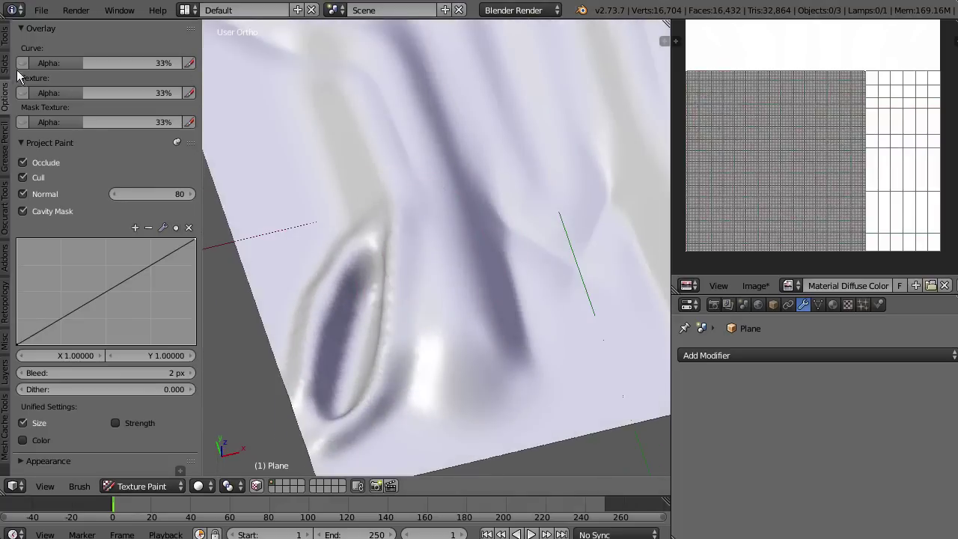
pyautogui.click(5, 37)
pyautogui.scroll(-4, 101, 271)
pyautogui.click(101, 299)
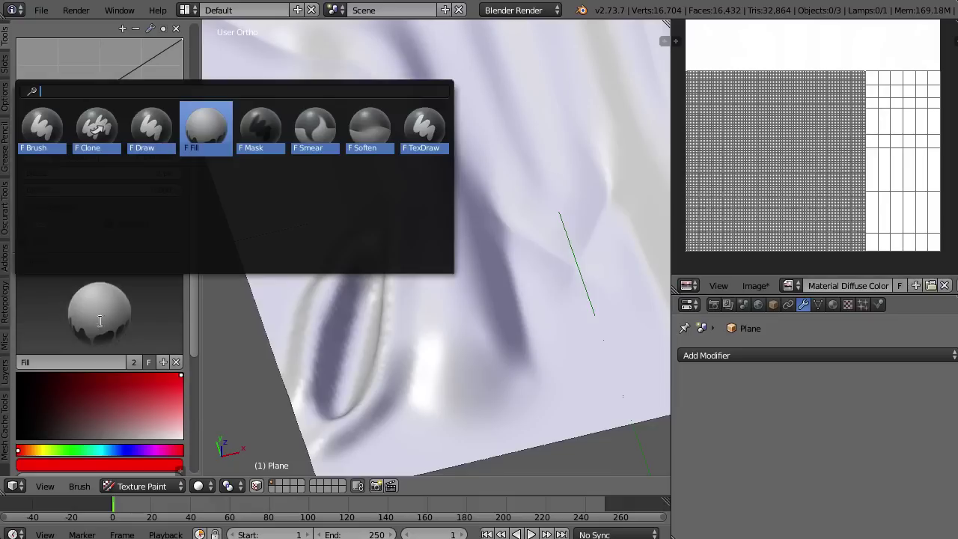
pyautogui.click(43, 124)
pyautogui.click(143, 372)
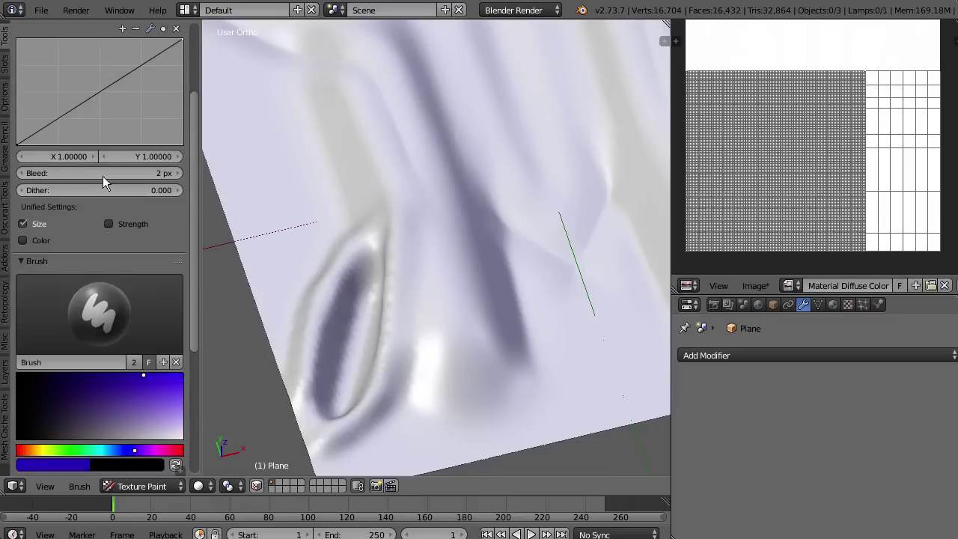
# - Reverse the cavity mask curve to fall from Y 1 to zero and bend it with a point at X 0.33735, Y 0.22500
pyautogui.scroll(3, 104, 177)
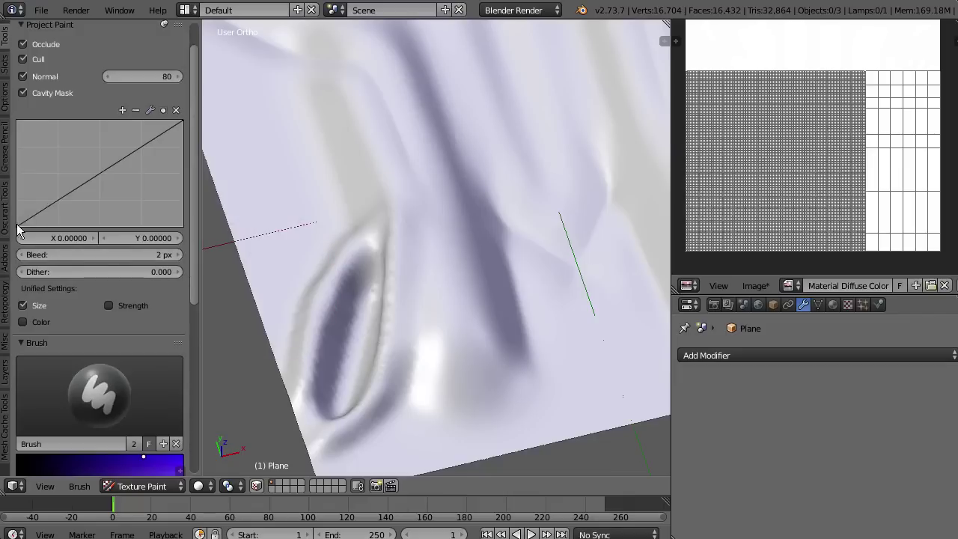
pyautogui.moveTo(18, 224); pyautogui.dragTo(18, 119)
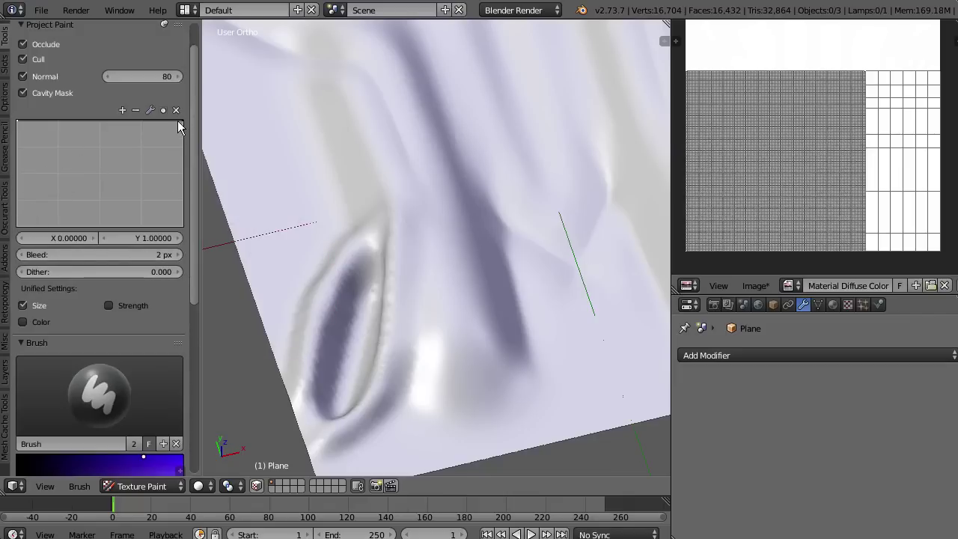
pyautogui.moveTo(178, 121); pyautogui.dragTo(178, 195)
pyautogui.moveTo(74, 173)
pyautogui.mouseDown()
pyautogui.moveTo(89, 185)
pyautogui.moveTo(71, 203)
pyautogui.mouseUp()
# - Try blue strokes inside the left eye-shaped cavity of the sculpted plane and undo them
pyautogui.moveTo(373, 253)
pyautogui.mouseDown()
pyautogui.moveTo(361, 327)
pyautogui.moveTo(383, 249)
pyautogui.mouseUp()
pyautogui.hotkey('ctrl', 'z')
pyautogui.hotkey('ctrl', 'z')
pyautogui.hotkey('ctrl', 'z')
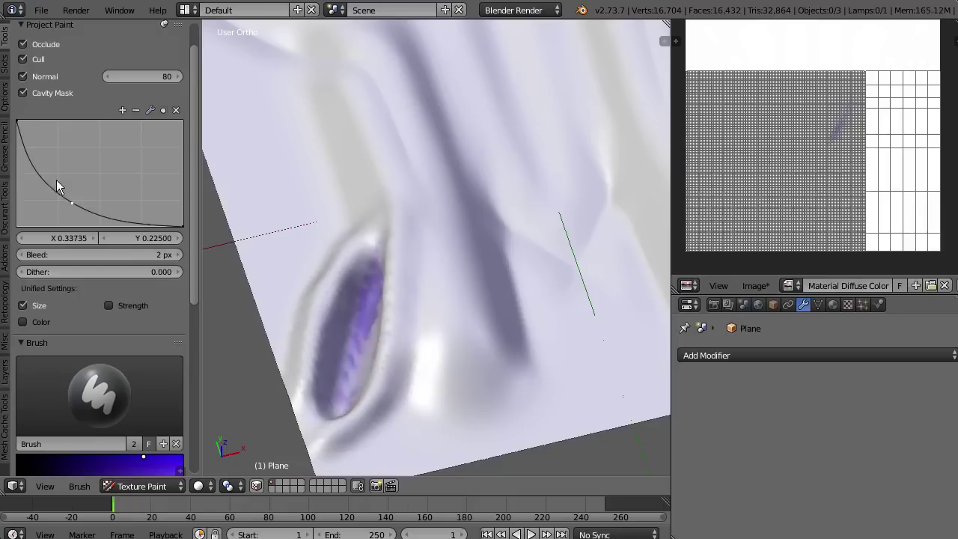
pyautogui.hotkey('ctrl', 'z')
# - Shape the cavity mask curve into an S with points at X 0.19277, Y 0.89375 and X 0.49398, Y 0.26250
pyautogui.moveTo(38, 169); pyautogui.dragTo(48, 146)
pyautogui.moveTo(72, 202); pyautogui.dragTo(98, 199)
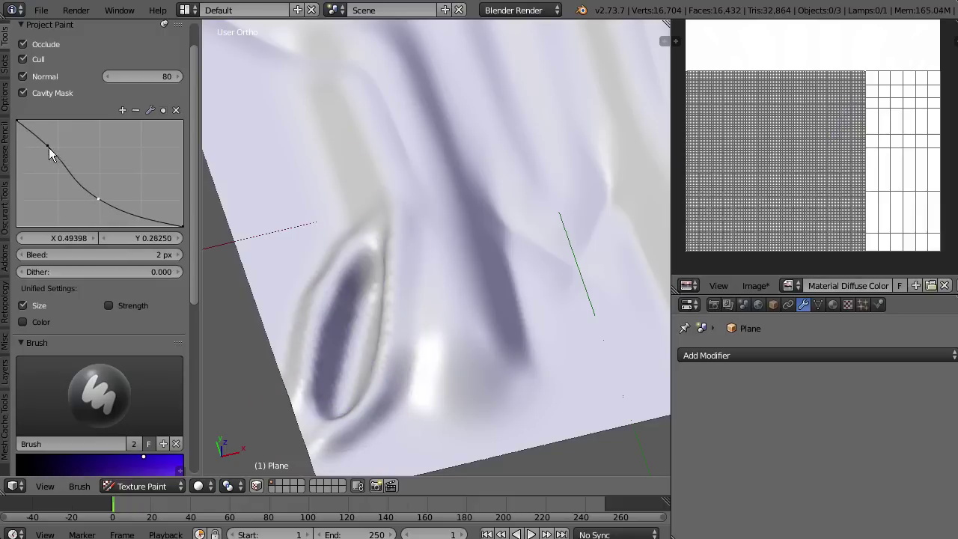
pyautogui.moveTo(49, 147); pyautogui.dragTo(48, 132)
# - Paint blue over the left eye-shaped cavity and its surroundings, undoing the excess strokes
pyautogui.moveTo(353, 296)
pyautogui.mouseDown()
pyautogui.moveTo(361, 235)
pyautogui.moveTo(373, 290)
pyautogui.moveTo(376, 88)
pyautogui.moveTo(364, 395)
pyautogui.mouseUp()
pyautogui.keyDown('shift'); pyautogui.moveTo(395, 328); pyautogui.dragTo(371, 285, button='middle'); pyautogui.keyUp('shift')
pyautogui.moveTo(371, 285)
pyautogui.mouseDown()
pyautogui.moveTo(312, 434)
pyautogui.moveTo(476, 362)
pyautogui.moveTo(496, 371)
pyautogui.mouseUp()
pyautogui.hotkey('ctrl', 'z')
pyautogui.hotkey('ctrl', 'z')
pyautogui.hotkey('ctrl', 'z')
pyautogui.hotkey('ctrl', 'z')
pyautogui.hotkey('ctrl', 'z')
pyautogui.hotkey('ctrl', 'z')
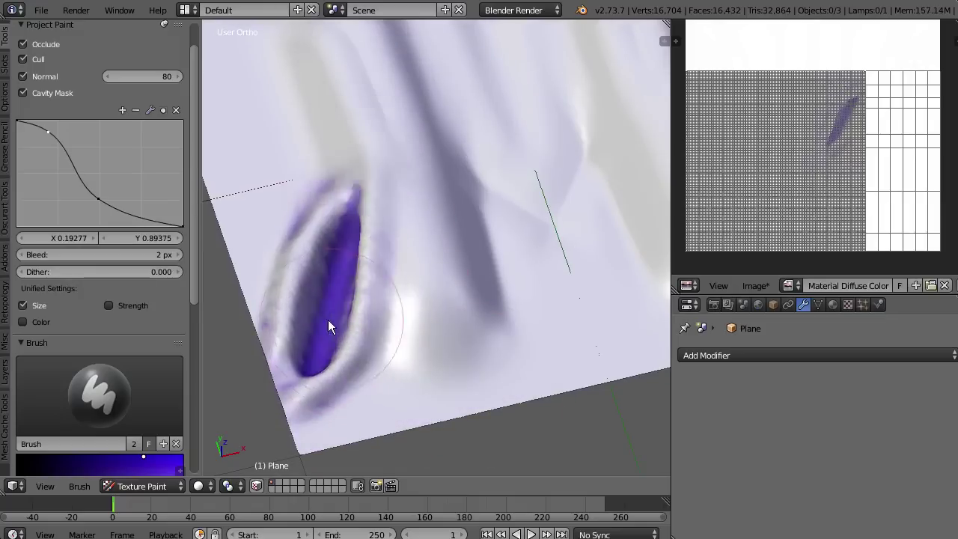
# - Resize the brush and paint the inside of the left eye-shaped cavity deeper blue, including its corners
pyautogui.moveTo(320, 306)
pyautogui.mouseDown()
pyautogui.moveTo(339, 249)
pyautogui.moveTo(330, 368)
pyautogui.moveTo(299, 376)
pyautogui.moveTo(365, 205)
pyautogui.moveTo(327, 292)
pyautogui.moveTo(354, 245)
pyautogui.mouseUp()
pyautogui.press('f')
pyautogui.click(319, 314)
pyautogui.moveTo(354, 245); pyautogui.dragTo(399, 275, button='middle')
pyautogui.moveTo(344, 314); pyautogui.dragTo(317, 385)
pyautogui.moveTo(317, 385)
pyautogui.mouseDown(button='middle')
pyautogui.moveTo(410, 321)
pyautogui.moveTo(385, 364)
pyautogui.moveTo(425, 256)
pyautogui.moveTo(505, 295)
pyautogui.moveTo(478, 315)
pyautogui.moveTo(434, 254)
pyautogui.moveTo(465, 286)
pyautogui.mouseUp(button='middle')
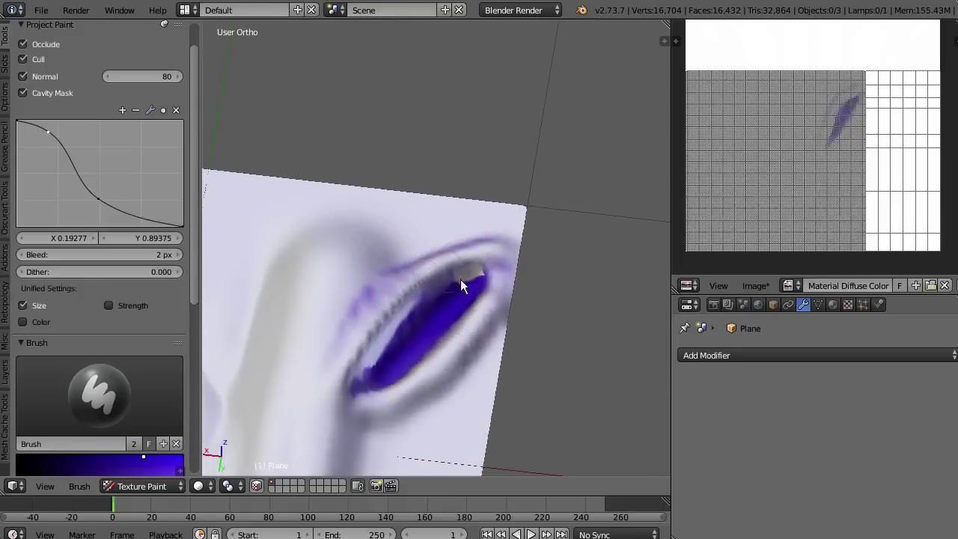
pyautogui.moveTo(475, 269)
pyautogui.mouseDown()
pyautogui.moveTo(347, 372)
pyautogui.moveTo(395, 338)
pyautogui.moveTo(357, 375)
pyautogui.moveTo(480, 262)
pyautogui.mouseUp()
# - From the top view, paint blue around the left eye-shaped cavity and along the left side of the sculpted plane
pyautogui.moveTo(481, 262)
pyautogui.mouseDown(button='middle')
pyautogui.moveTo(395, 353)
pyautogui.moveTo(416, 381)
pyautogui.moveTo(379, 241)
pyautogui.mouseUp(button='middle')
pyautogui.press('KP_7')
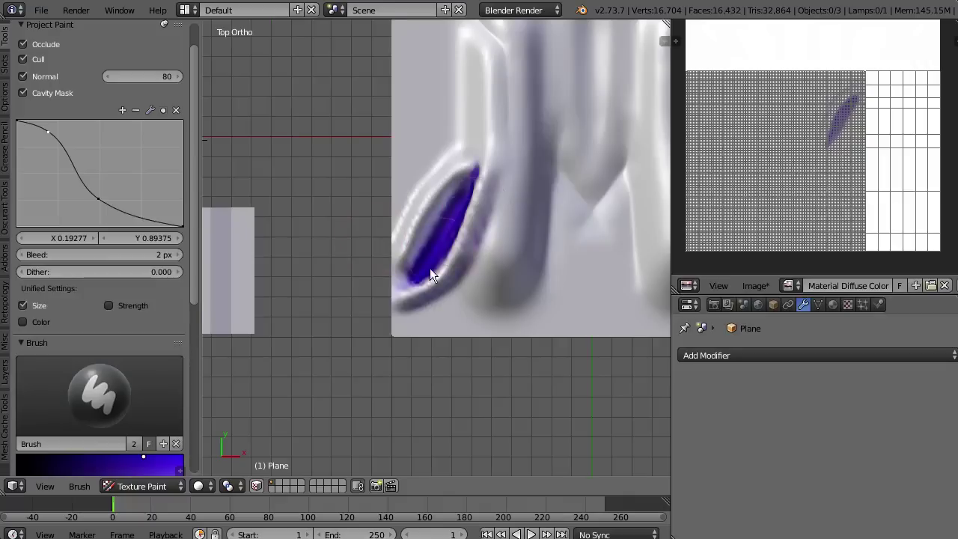
pyautogui.keyDown('shift'); pyautogui.moveTo(430, 268); pyautogui.dragTo(352, 360, button='middle'); pyautogui.keyUp('shift')
pyautogui.moveTo(352, 359)
pyautogui.mouseDown()
pyautogui.moveTo(383, 249)
pyautogui.moveTo(400, 260)
pyautogui.moveTo(412, 207)
pyautogui.moveTo(362, 266)
pyautogui.moveTo(371, 181)
pyautogui.moveTo(311, 234)
pyautogui.moveTo(323, 84)
pyautogui.mouseUp()
pyautogui.keyDown('shift'); pyautogui.moveTo(392, 105); pyautogui.dragTo(400, 155, button='middle'); pyautogui.keyUp('shift')
pyautogui.moveTo(400, 155)
pyautogui.mouseDown()
pyautogui.moveTo(323, 89)
pyautogui.moveTo(424, 371)
pyautogui.moveTo(386, 184)
pyautogui.moveTo(329, 63)
pyautogui.mouseUp()
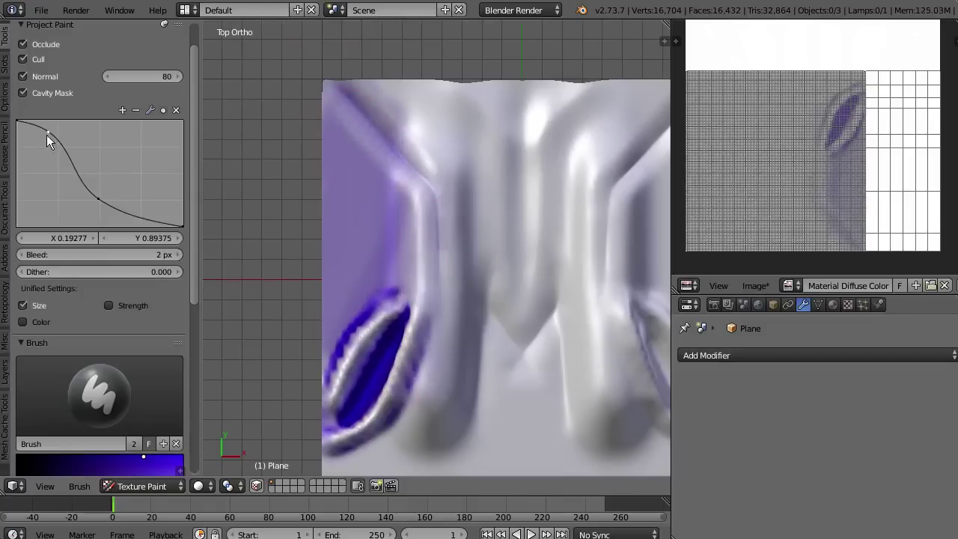
# - Reverse the cavity mask curve to rise from zero to X 1, Y 1, moving both inner points onto the rising slope
pyautogui.moveTo(46, 135); pyautogui.dragTo(28, 216)
pyautogui.moveTo(17, 138); pyautogui.dragTo(18, 224)
pyautogui.moveTo(98, 198); pyautogui.dragTo(120, 158)
pyautogui.moveTo(184, 223); pyautogui.dragTo(185, 119)
# - Paint blue over the raised areas and the eye-shaped rim on the right side of the sculpted plane
pyautogui.keyDown('shift'); pyautogui.moveTo(488, 293); pyautogui.dragTo(425, 215, button='middle'); pyautogui.keyUp('shift')
pyautogui.moveTo(493, 181)
pyautogui.mouseDown()
pyautogui.moveTo(503, 135)
pyautogui.moveTo(529, 266)
pyautogui.moveTo(637, 351)
pyautogui.moveTo(581, 259)
pyautogui.moveTo(569, 273)
pyautogui.mouseUp()
pyautogui.keyDown('shift'); pyautogui.moveTo(570, 273); pyautogui.dragTo(480, 314, button='middle'); pyautogui.keyUp('shift')
pyautogui.moveTo(518, 345)
pyautogui.mouseDown()
pyautogui.moveTo(487, 280)
pyautogui.moveTo(456, 300)
pyautogui.moveTo(553, 400)
pyautogui.moveTo(466, 440)
pyautogui.moveTo(442, 368)
pyautogui.moveTo(414, 209)
pyautogui.moveTo(447, 307)
pyautogui.moveTo(563, 35)
pyautogui.moveTo(455, 262)
pyautogui.moveTo(588, 45)
pyautogui.moveTo(483, 141)
pyautogui.moveTo(543, 97)
pyautogui.mouseUp()
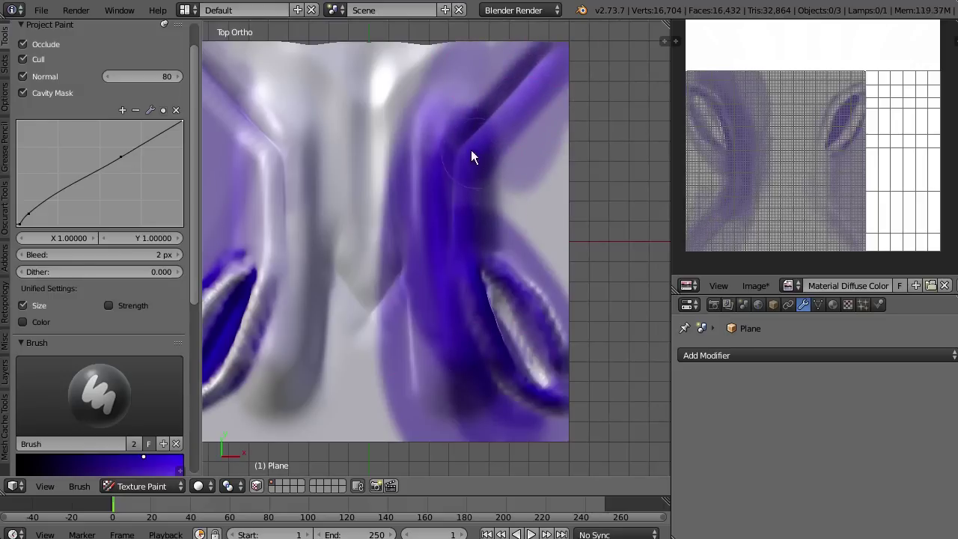
pyautogui.moveTo(472, 154); pyautogui.dragTo(539, 65)
pyautogui.moveTo(454, 289)
pyautogui.mouseDown()
pyautogui.moveTo(551, 100)
pyautogui.moveTo(549, 276)
pyautogui.moveTo(509, 263)
pyautogui.moveTo(573, 250)
pyautogui.moveTo(534, 295)
pyautogui.mouseUp()
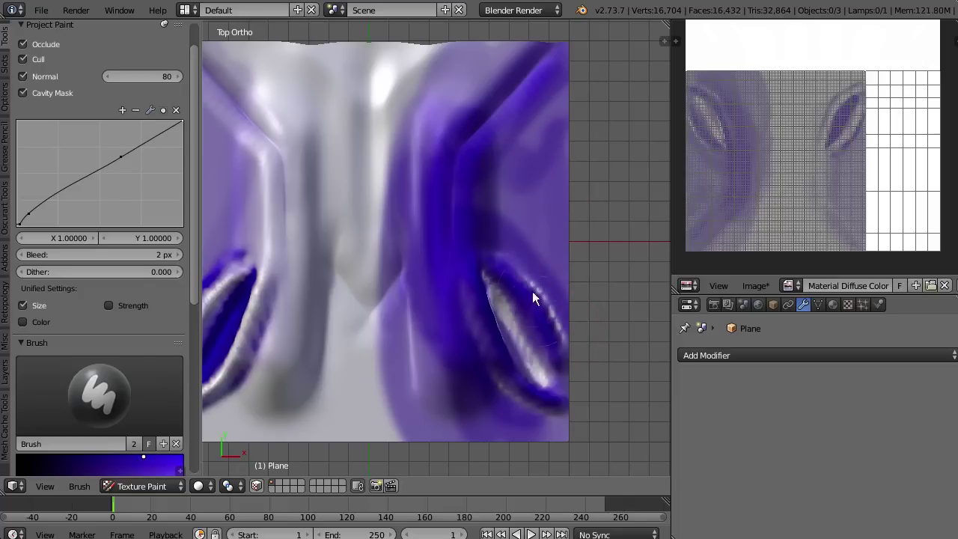
# - Examine the blue cavity-masked paint on the sculpted plane from several angles, in orthographic and perspective view
pyautogui.moveTo(475, 60)
pyautogui.mouseDown(button='middle')
pyautogui.moveTo(338, 182)
pyautogui.moveTo(391, 156)
pyautogui.mouseUp(button='middle')
pyautogui.scroll(-4, 390, 155)
pyautogui.moveTo(386, 243)
pyautogui.mouseDown(button='middle')
pyautogui.moveTo(433, 256)
pyautogui.moveTo(429, 295)
pyautogui.mouseUp(button='middle')
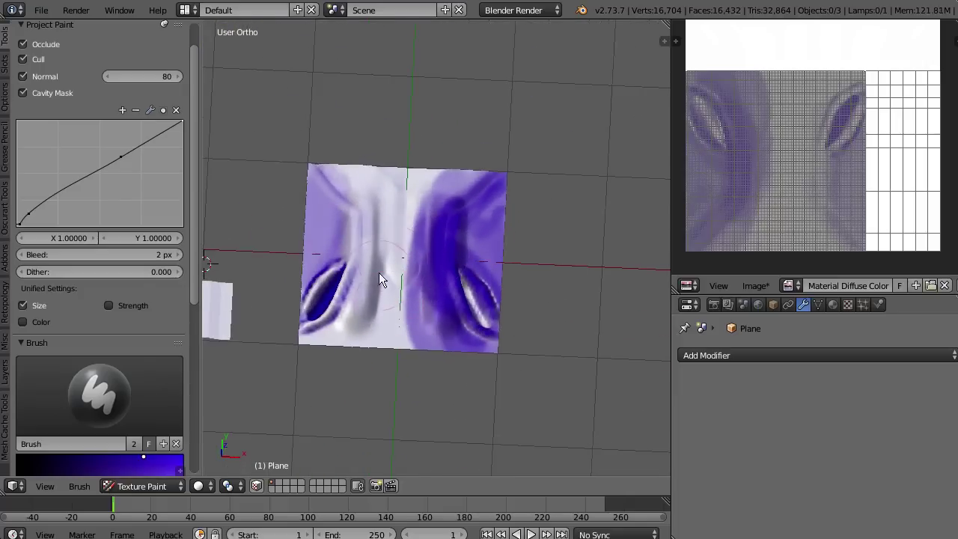
pyautogui.moveTo(379, 272); pyautogui.dragTo(484, 94, button='middle')
pyautogui.scroll(8, 393, 267)
pyautogui.moveTo(423, 145)
pyautogui.mouseDown(button='middle')
pyautogui.moveTo(387, 187)
pyautogui.moveTo(383, 222)
pyautogui.moveTo(481, 231)
pyautogui.moveTo(457, 225)
pyautogui.mouseUp(button='middle')
pyautogui.press('KP_5')
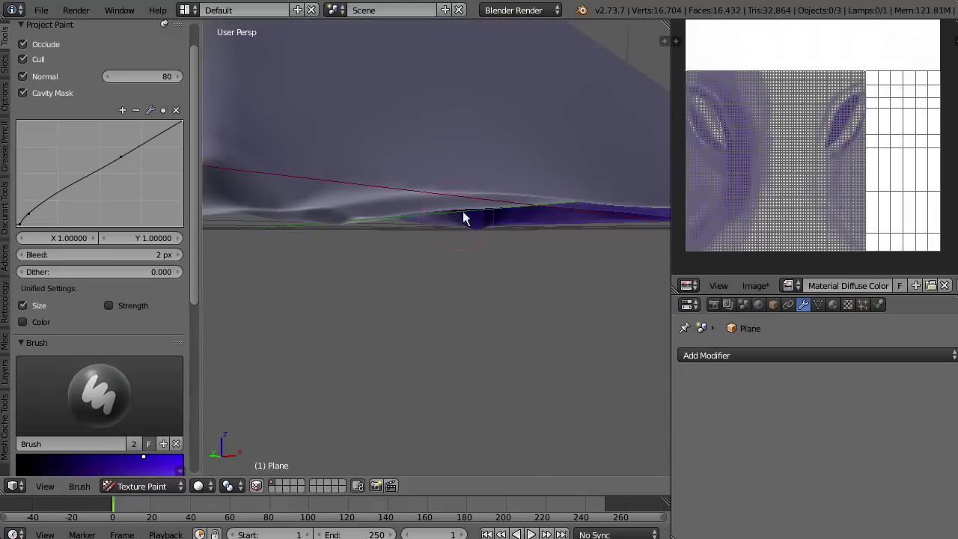
pyautogui.moveTo(457, 162)
pyautogui.mouseDown(button='middle')
pyautogui.moveTo(513, 271)
pyautogui.moveTo(455, 301)
pyautogui.moveTo(423, 365)
pyautogui.moveTo(434, 295)
pyautogui.moveTo(446, 284)
pyautogui.moveTo(459, 308)
pyautogui.moveTo(451, 249)
pyautogui.moveTo(431, 335)
pyautogui.moveTo(388, 341)
pyautogui.moveTo(446, 272)
pyautogui.moveTo(397, 205)
pyautogui.moveTo(464, 232)
pyautogui.moveTo(531, 222)
pyautogui.moveTo(485, 247)
pyautogui.moveTo(532, 233)
pyautogui.moveTo(420, 250)
pyautogui.moveTo(499, 277)
pyautogui.moveTo(471, 296)
pyautogui.moveTo(522, 264)
pyautogui.moveTo(535, 292)
pyautogui.moveTo(592, 303)
pyautogui.mouseUp(button='middle')
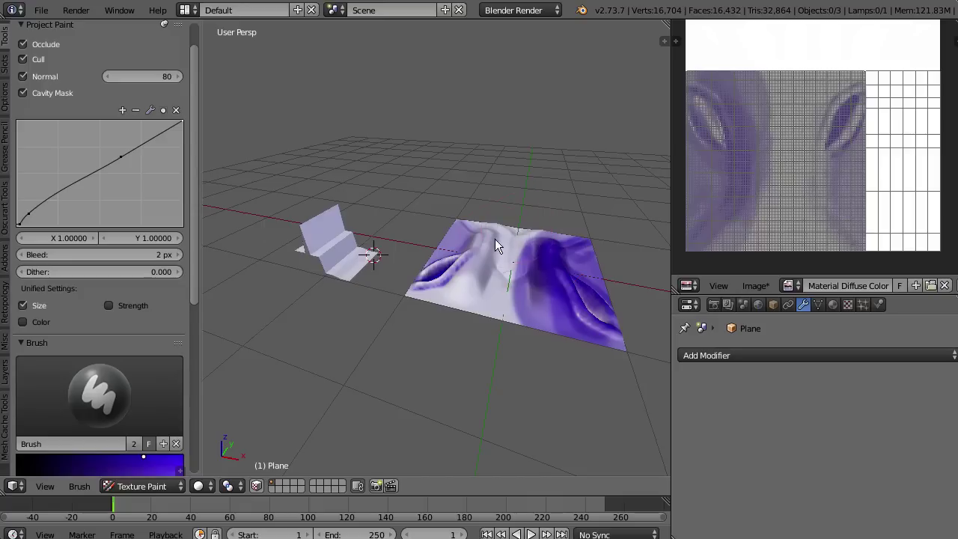
pyautogui.moveTo(494, 239); pyautogui.dragTo(502, 256, button='middle')
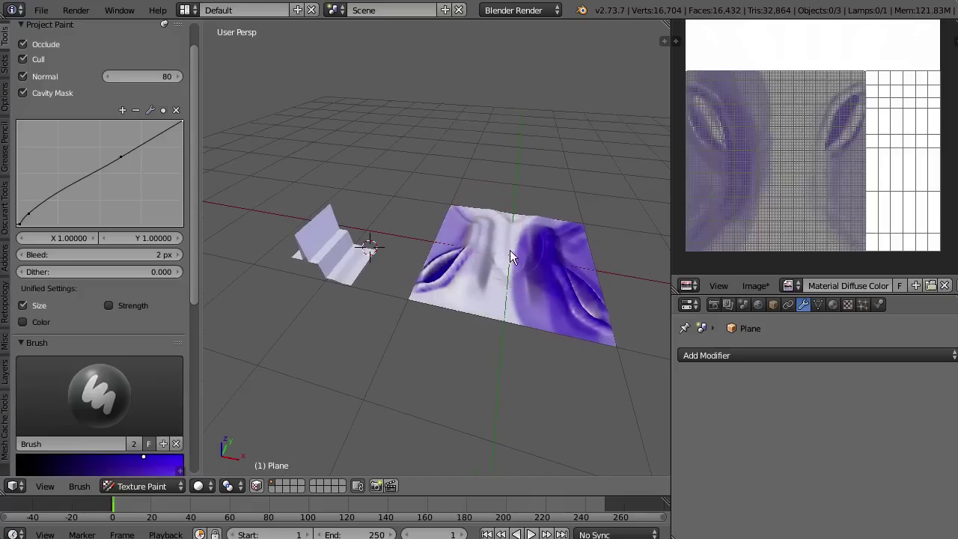
pyautogui.moveTo(491, 219)
pyautogui.mouseDown(button='middle')
pyautogui.moveTo(492, 285)
pyautogui.moveTo(491, 243)
pyautogui.mouseUp(button='middle')
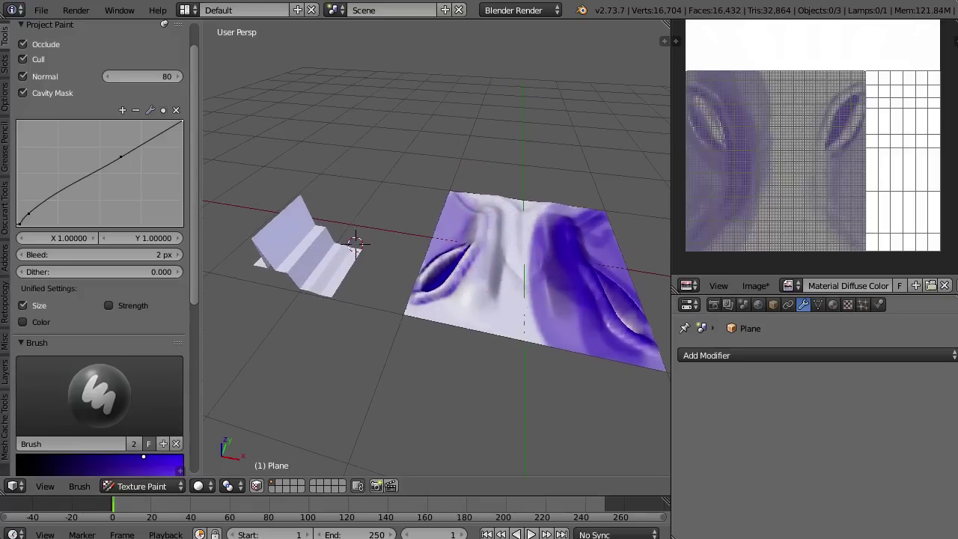